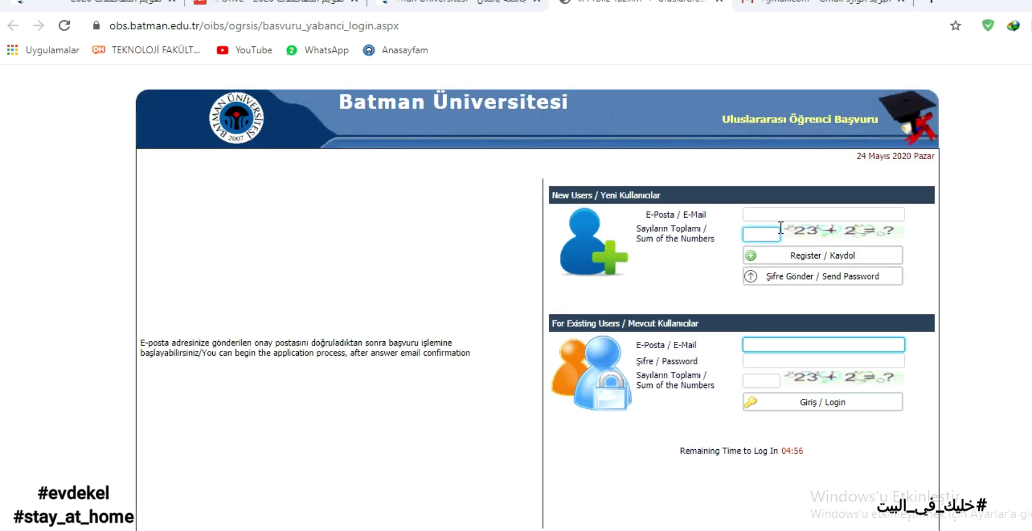
Register a new applicant account with the e-mail address and numbers-sum check.
click(783, 214)
click(767, 232)
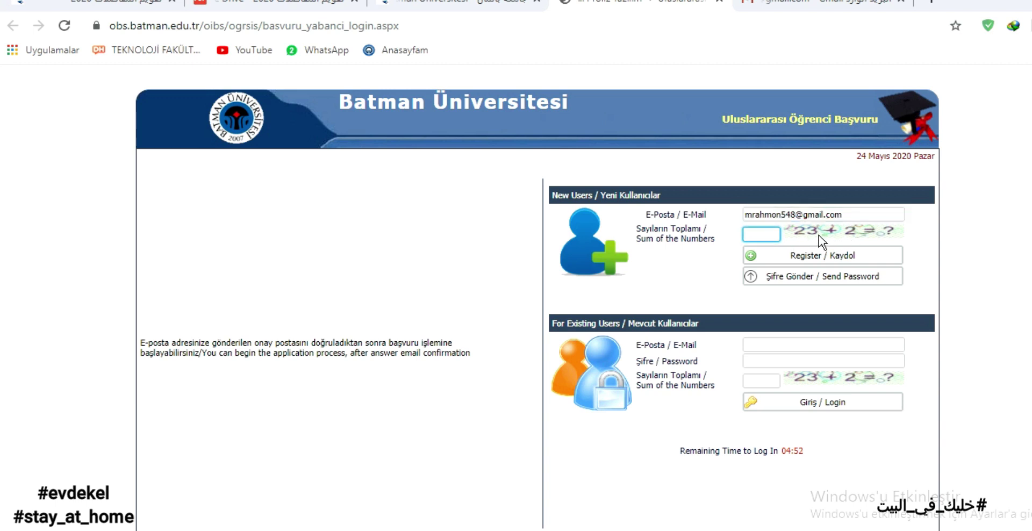
click(839, 256)
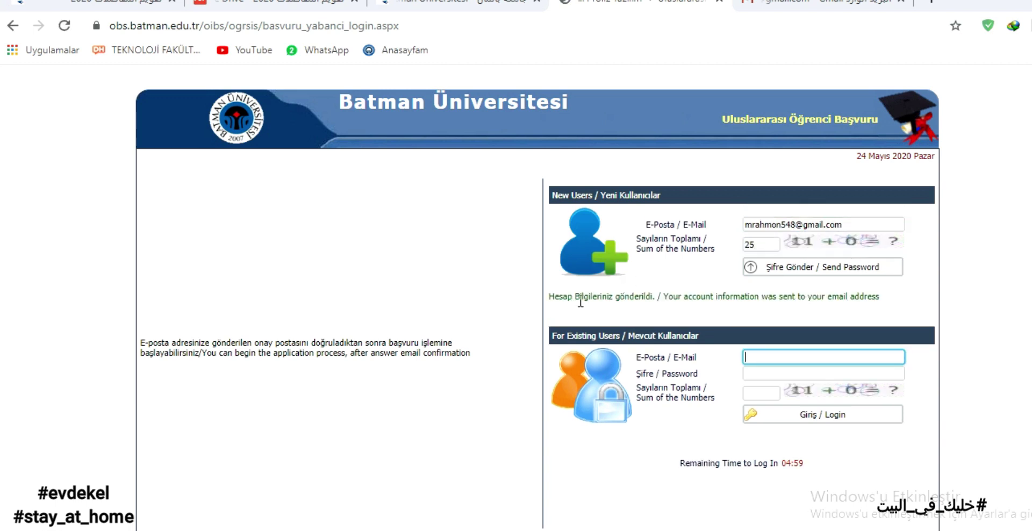
drag(657, 296, 555, 301)
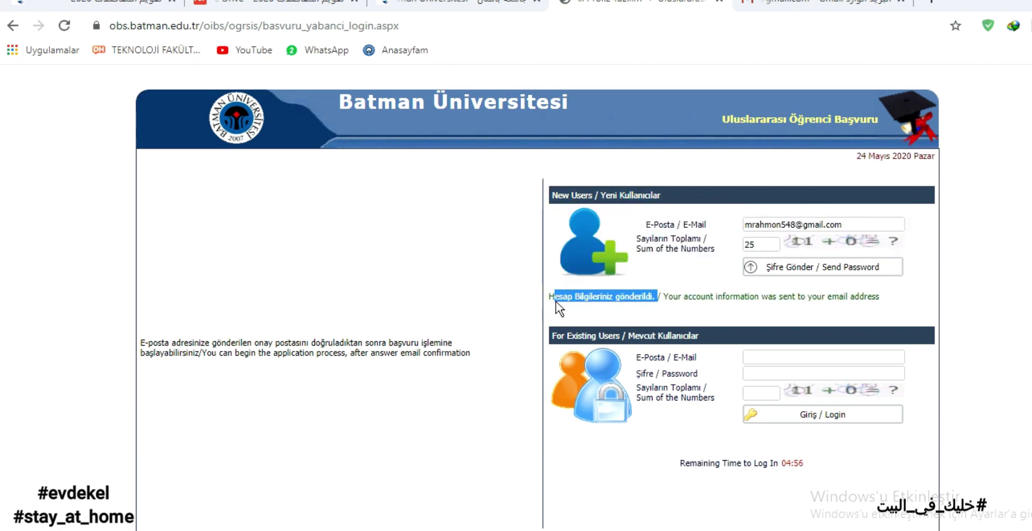
click(551, 302)
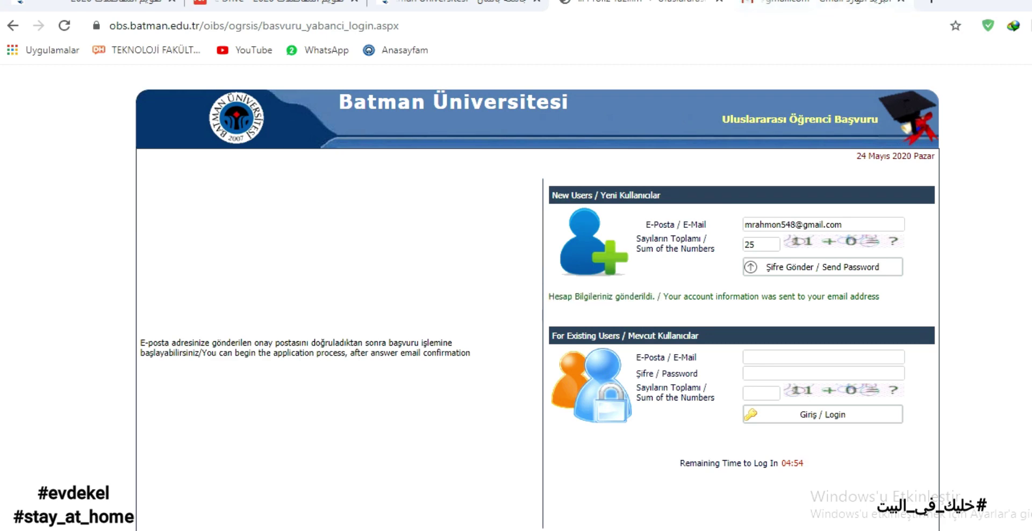
Copy the password from the university's Account Info email in Gmail and return to the portal.
click(817, 4)
click(654, 209)
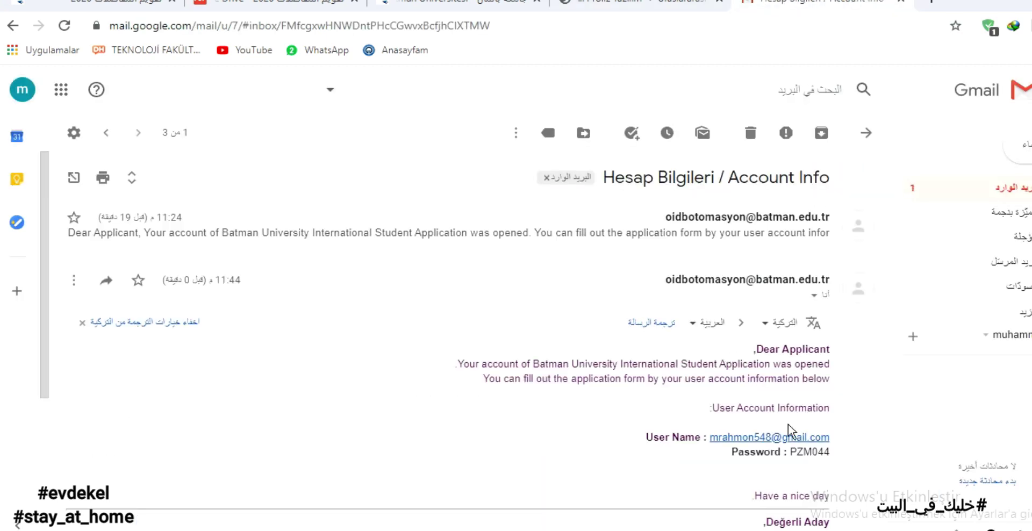
double_click(808, 451)
drag(731, 455, 815, 456)
click(818, 458)
double_click(810, 452)
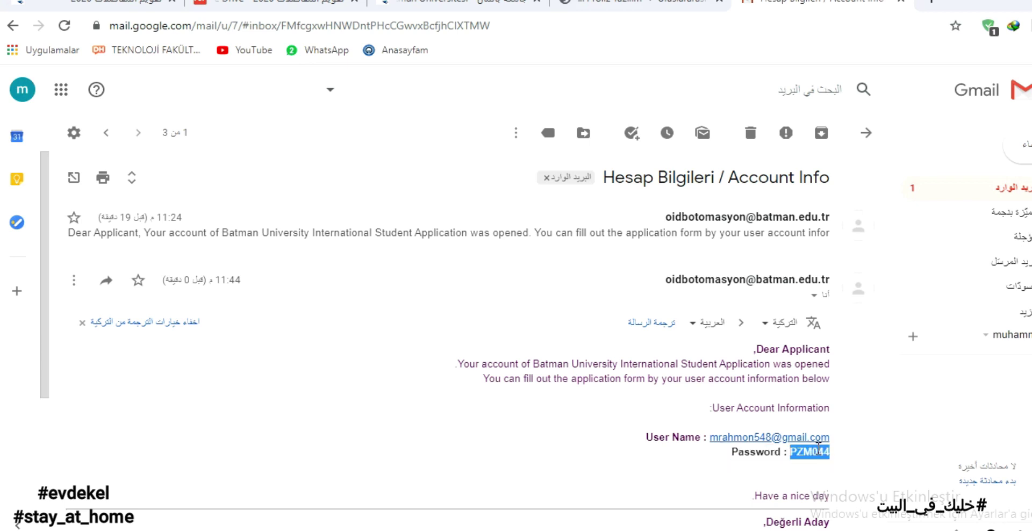
key(ctrl+shift+Tab)
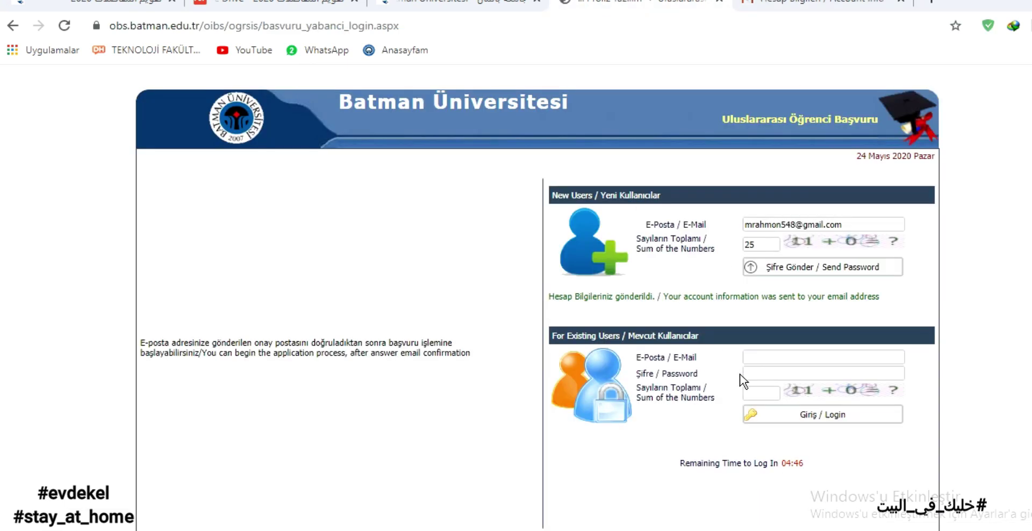
Log in under Existing Users with the pasted password, registered e-mail and numbers sum.
click(761, 371)
drag(698, 374, 647, 371)
click(764, 373)
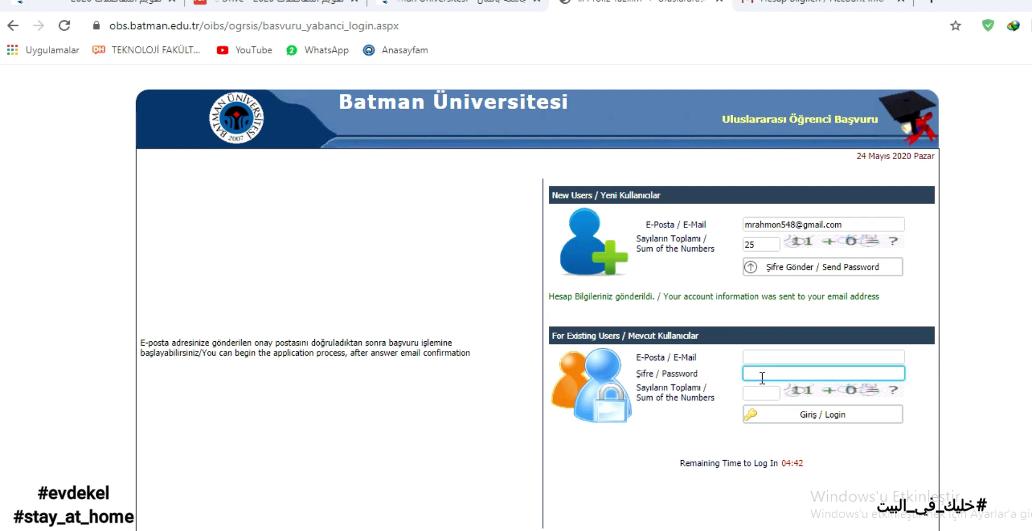
key(ctrl+v)
triple_click(799, 225)
key(ctrl+c)
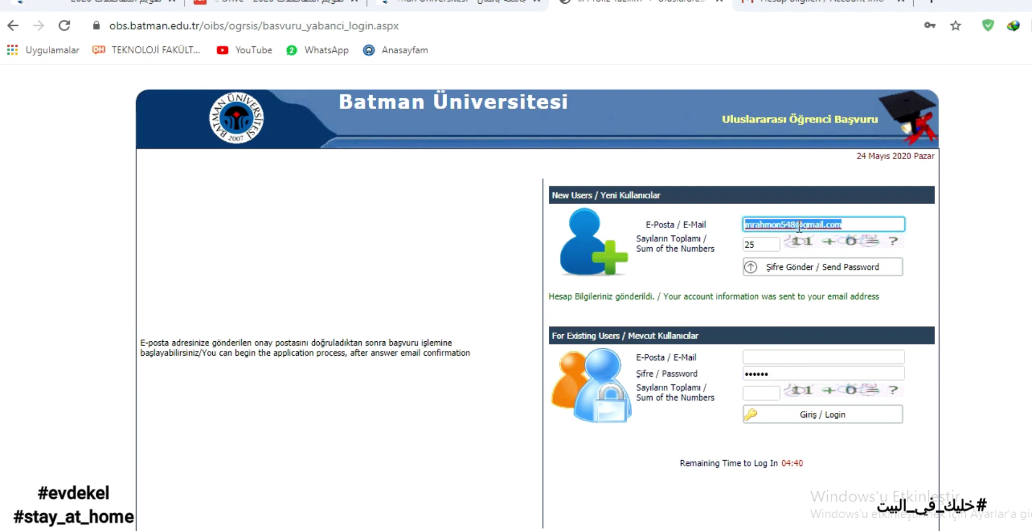
click(817, 355)
key(ctrl+v)
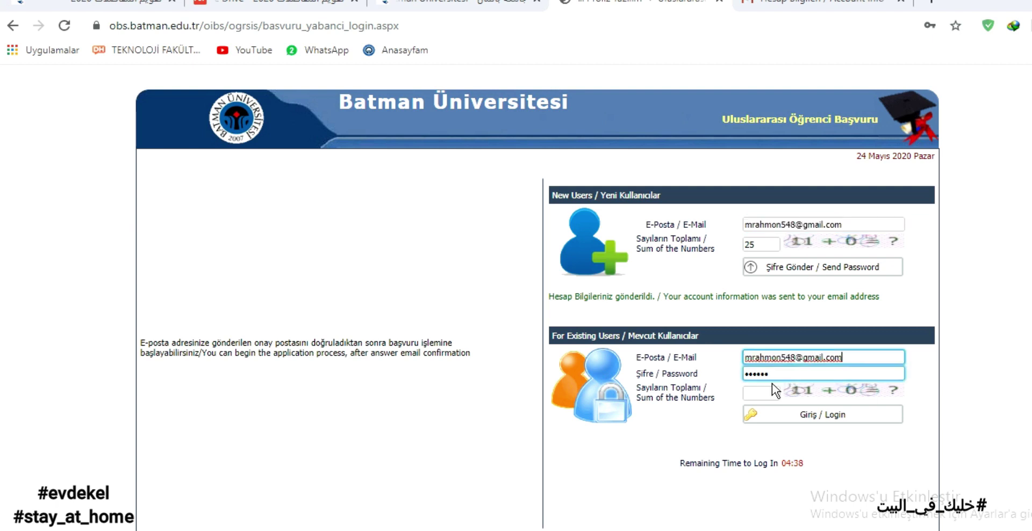
click(771, 388)
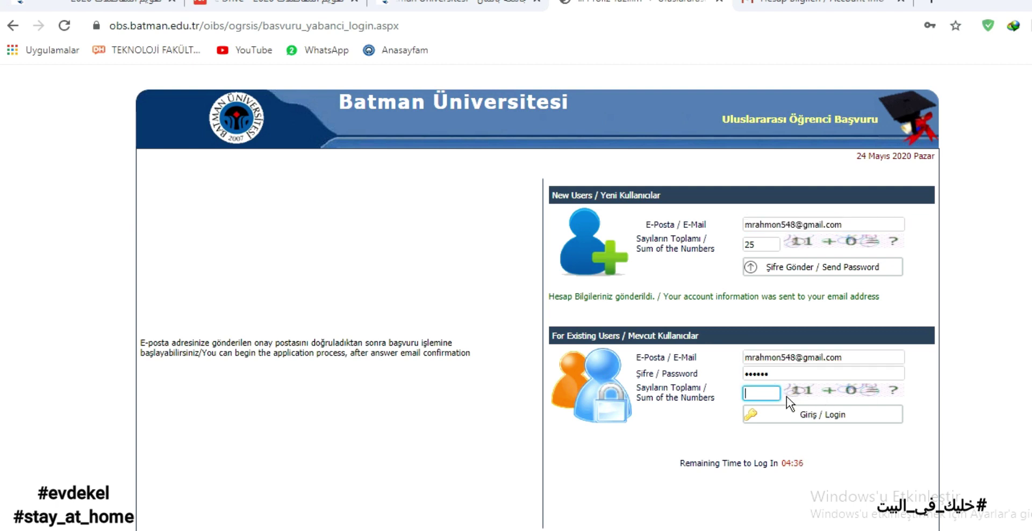
click(791, 417)
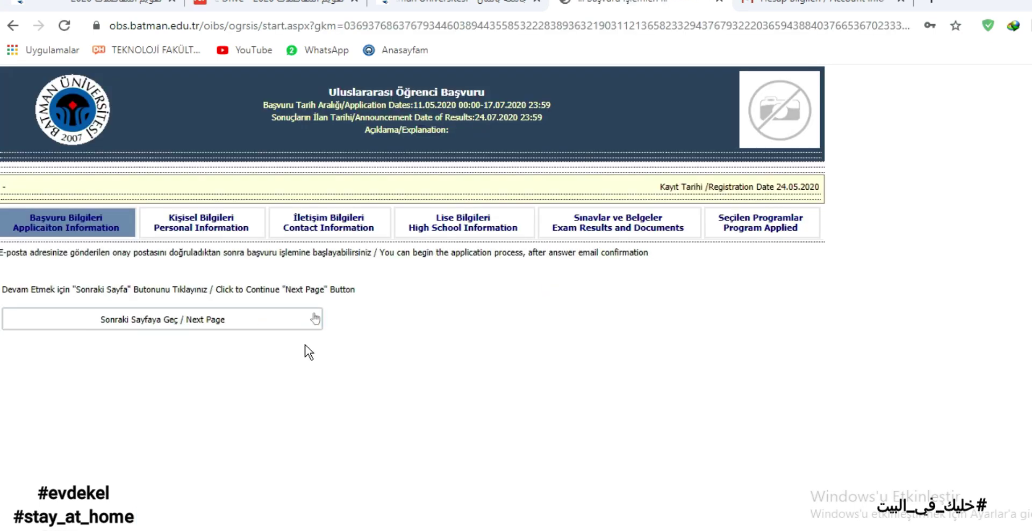
Go to the Personal Information page and set Application Type to Suriye Uyruklu / Syrian Citizen.
click(238, 328)
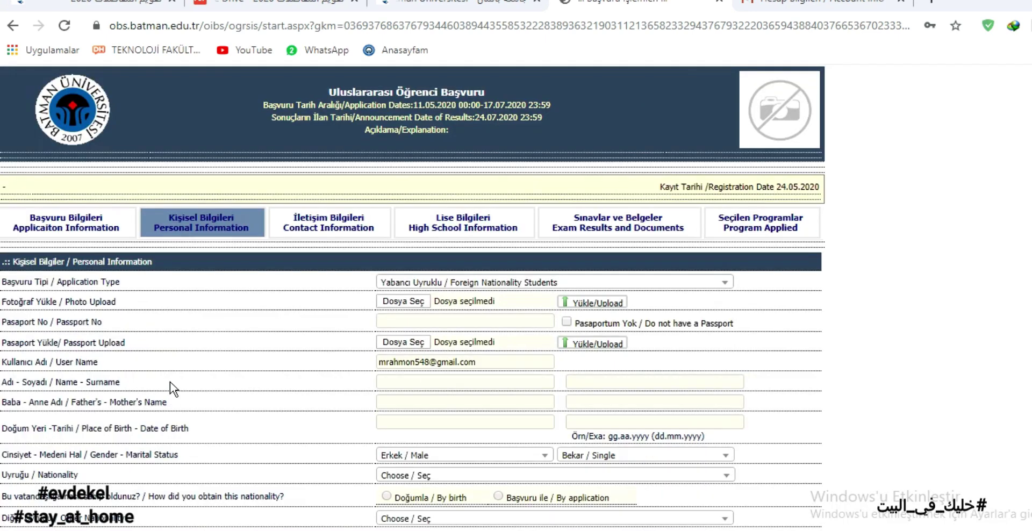
click(417, 283)
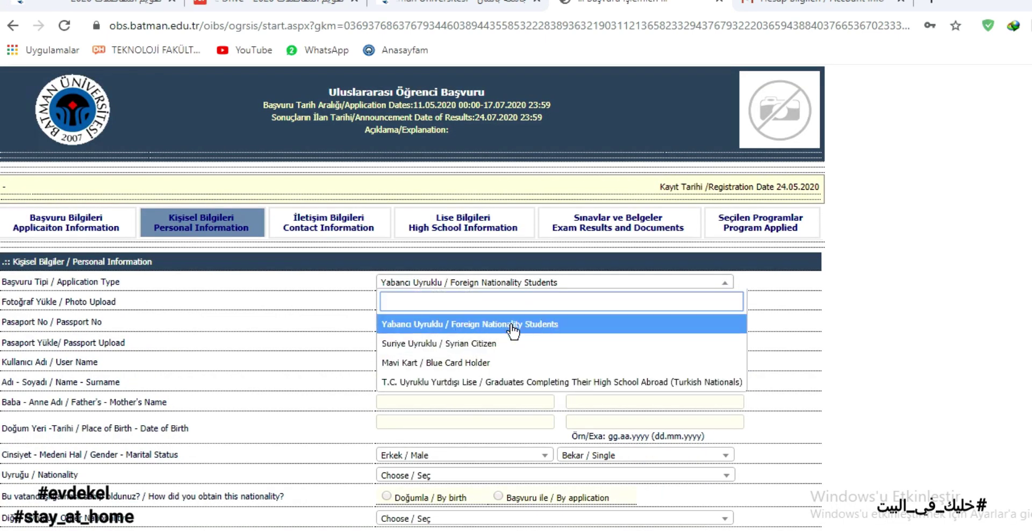
click(462, 325)
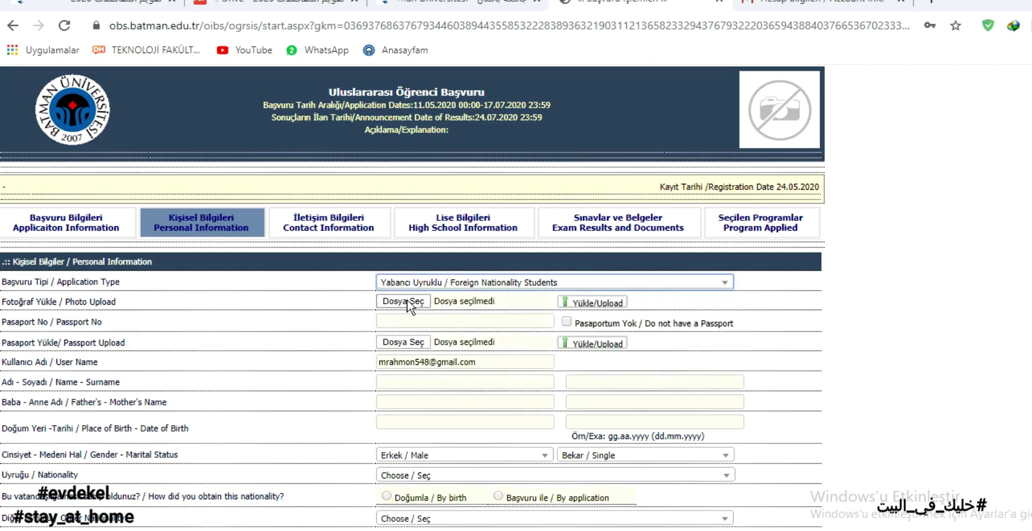
click(446, 282)
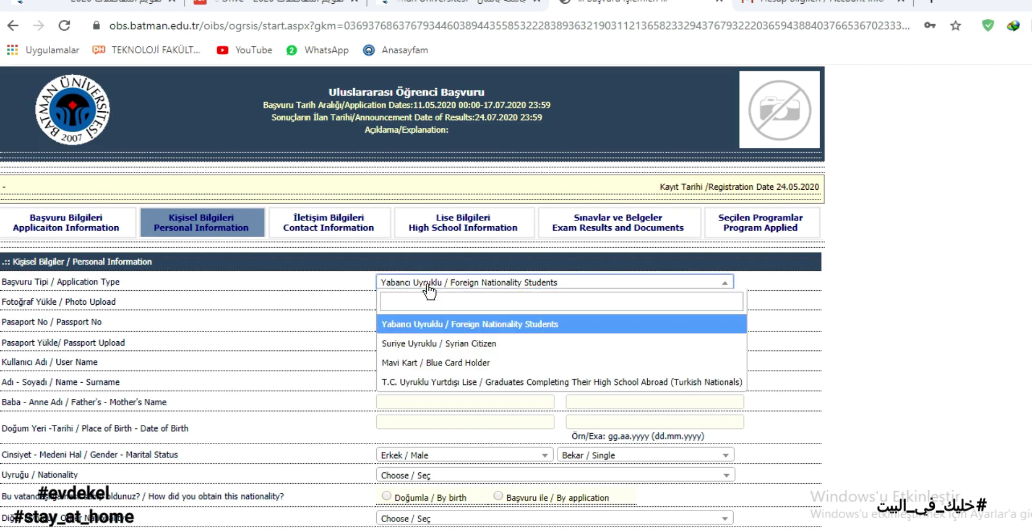
click(458, 342)
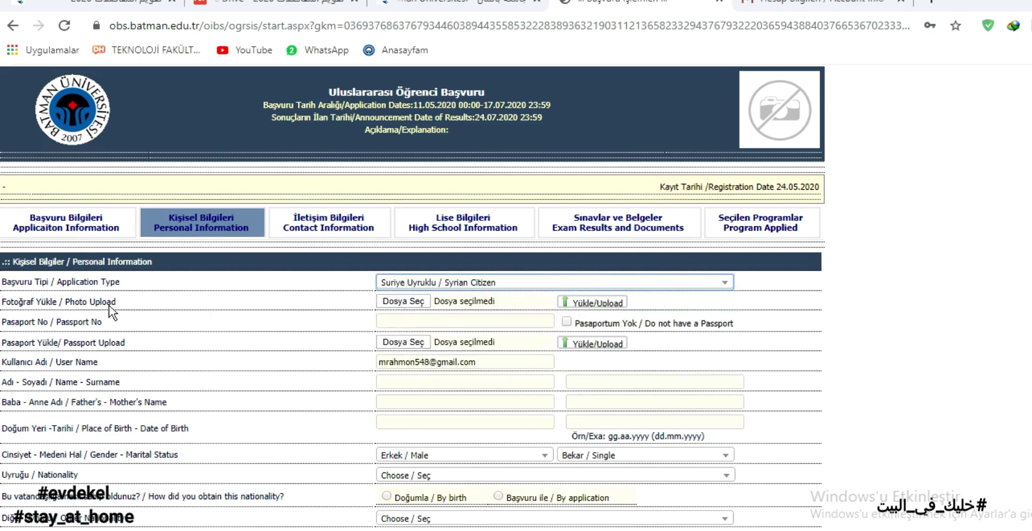
Choose the photo .jpg from the Desktop for Photo Upload.
drag(113, 299, 4, 260)
click(403, 301)
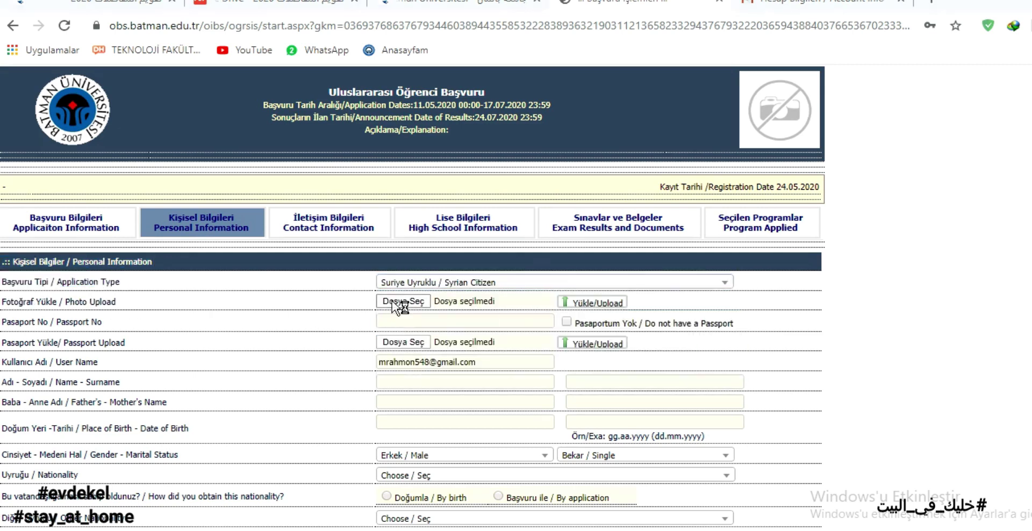
click(65, 167)
double_click(397, 108)
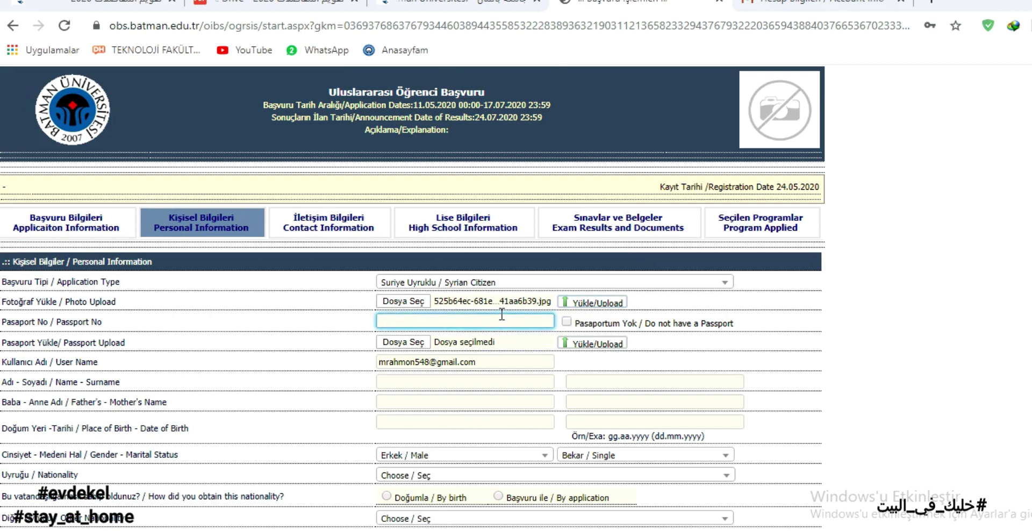
Upload the chosen photo and check its preview.
click(572, 304)
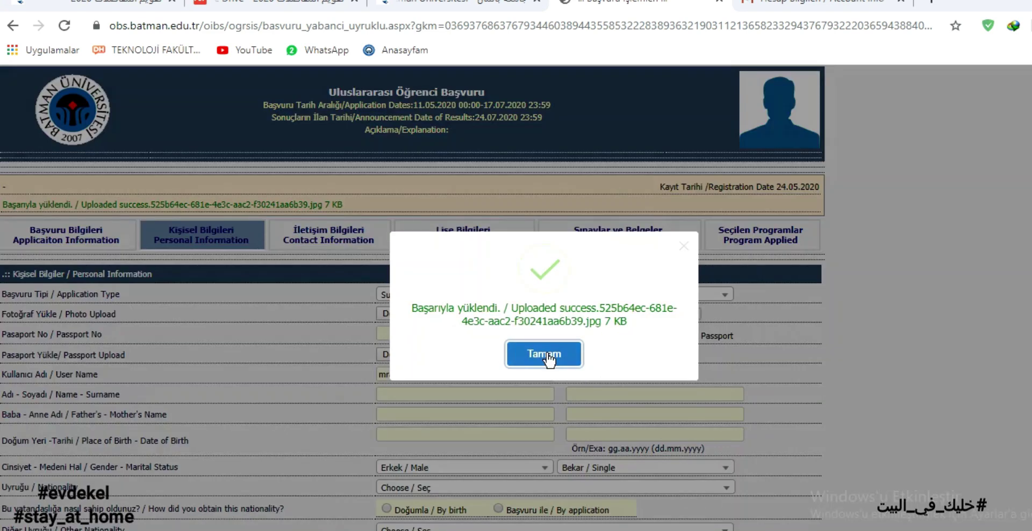
click(549, 365)
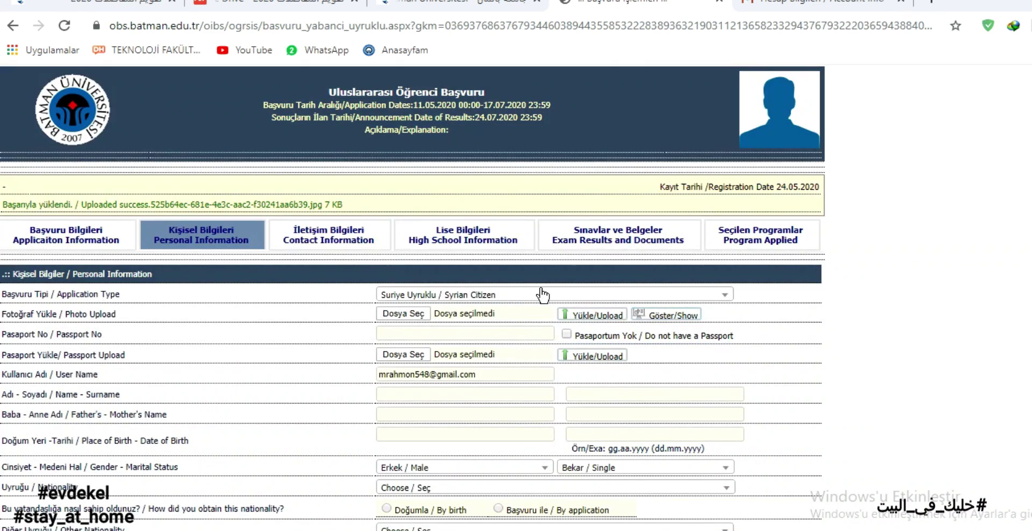
click(684, 316)
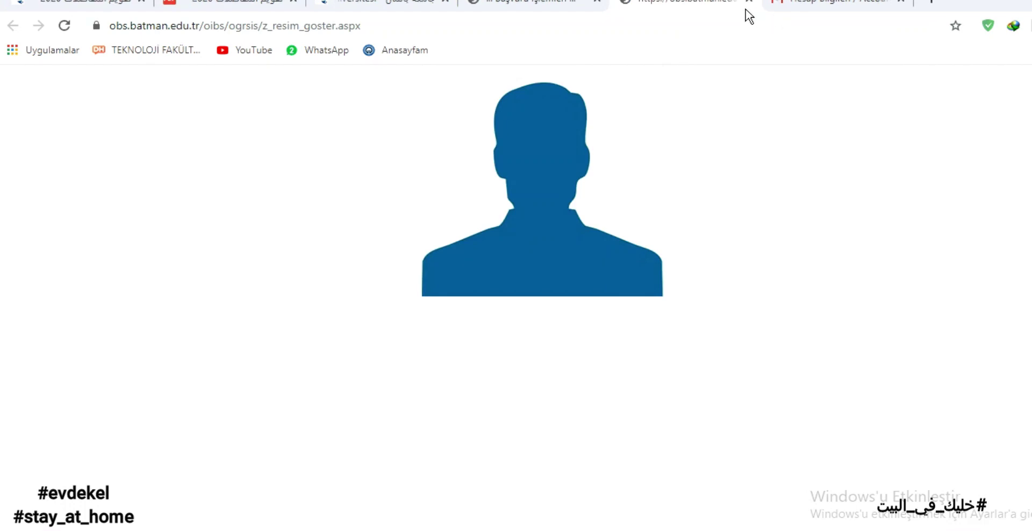
click(749, 2)
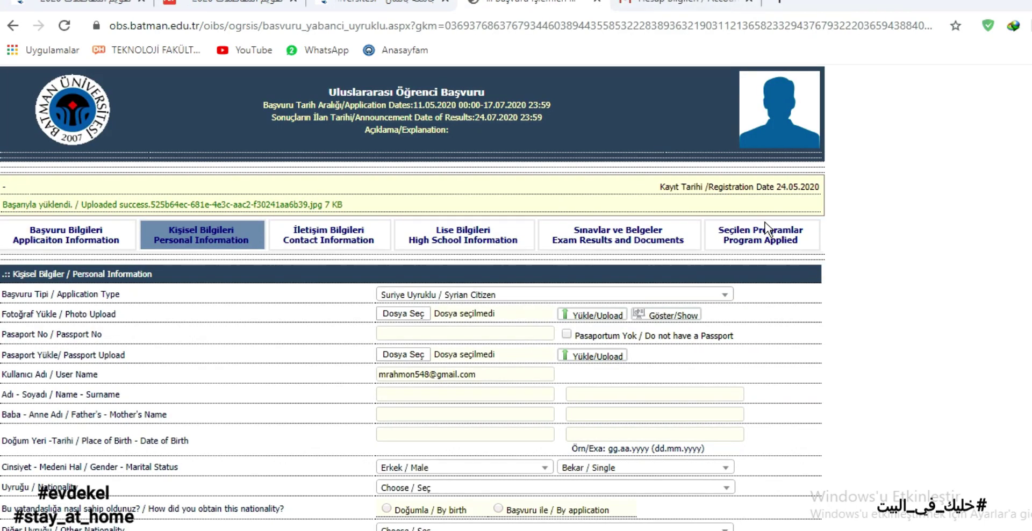
Enter a passport number and tick 'Pasaportum Yok'.
drag(1, 333, 85, 334)
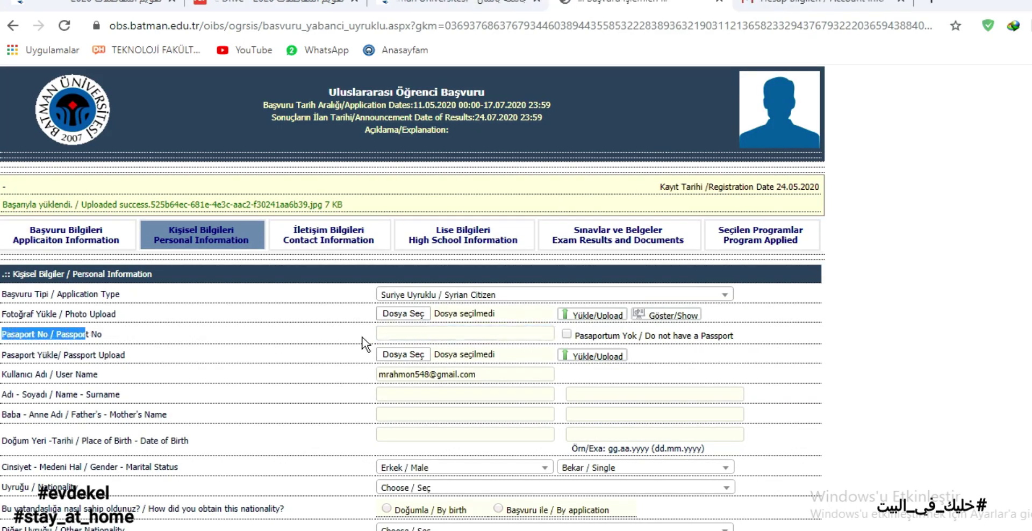
click(411, 332)
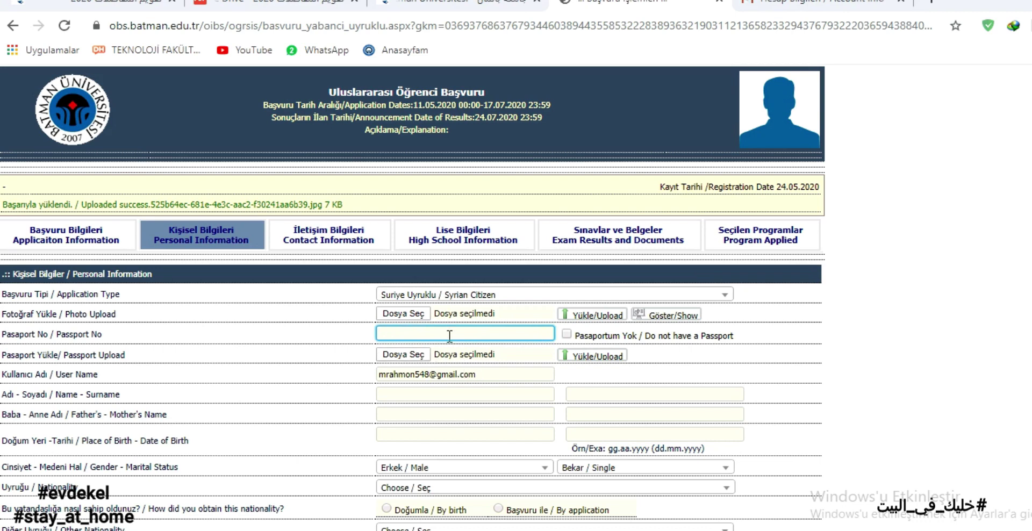
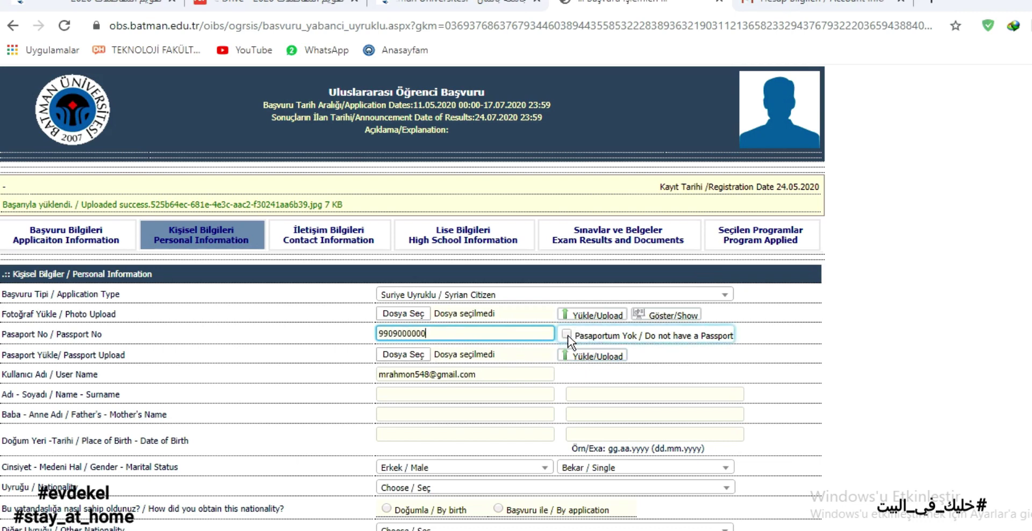
click(566, 333)
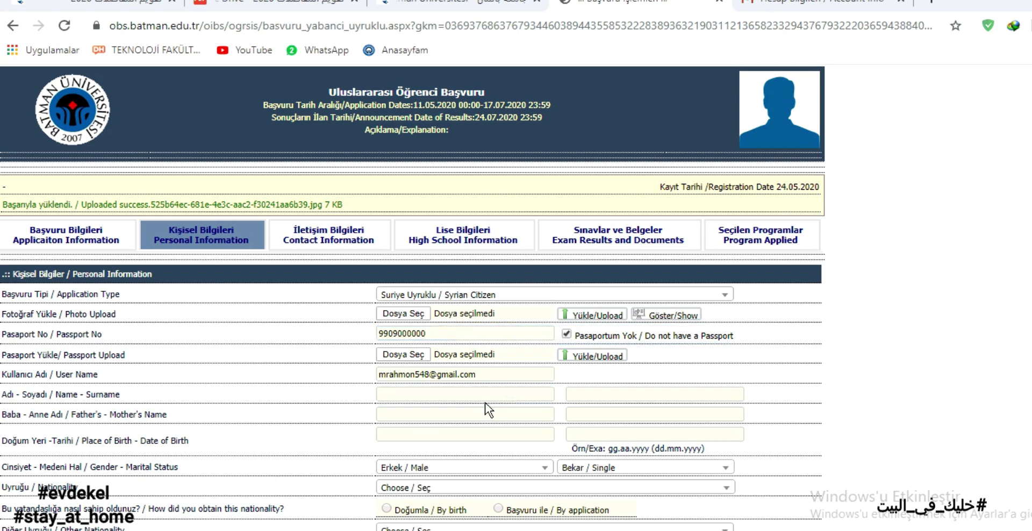
click(490, 395)
drag(81, 355, 16, 364)
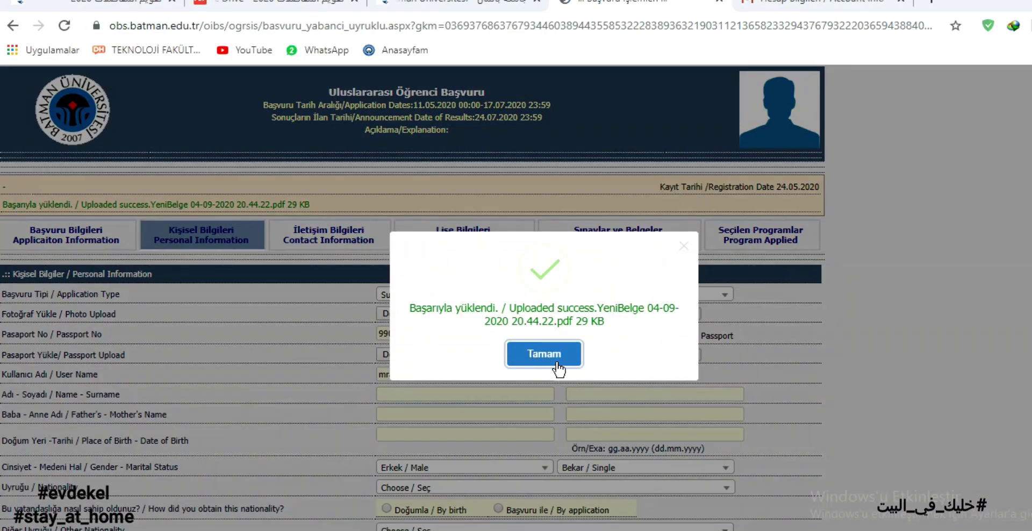
Fill in the name, surname, parents' names, place of birth and birth date 01.01.2000.
click(543, 353)
scroll(436, 309, down, 2)
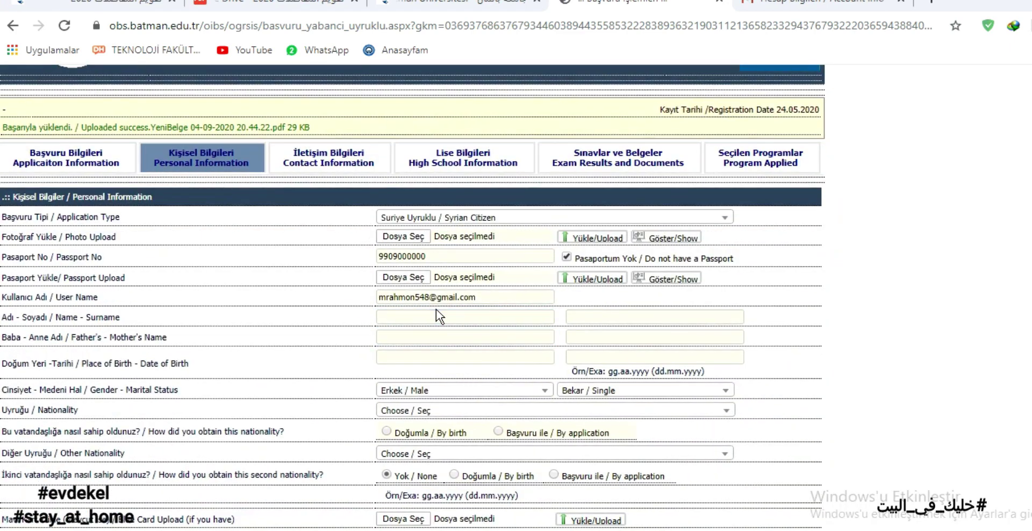
click(426, 317)
text(rewrwe)
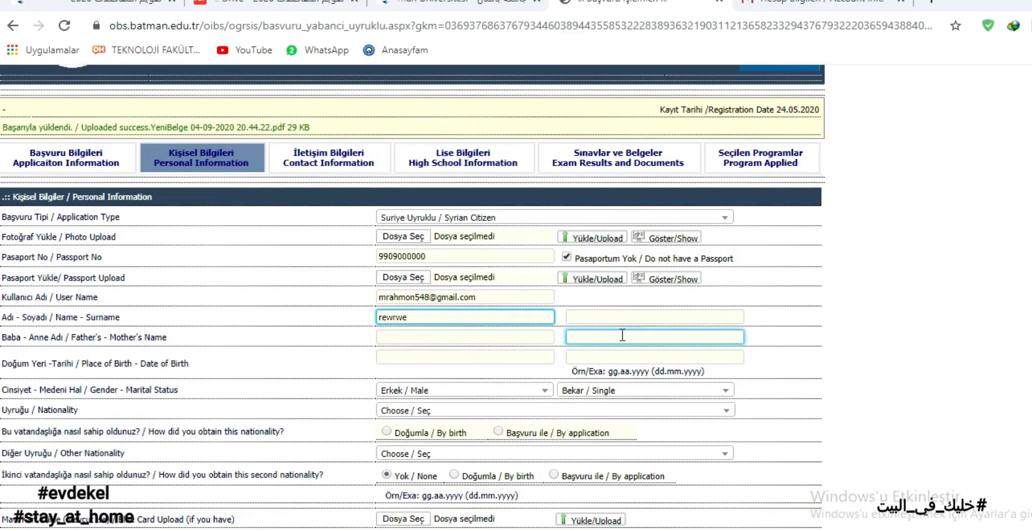
click(628, 321)
text(rwerwe)
click(493, 338)
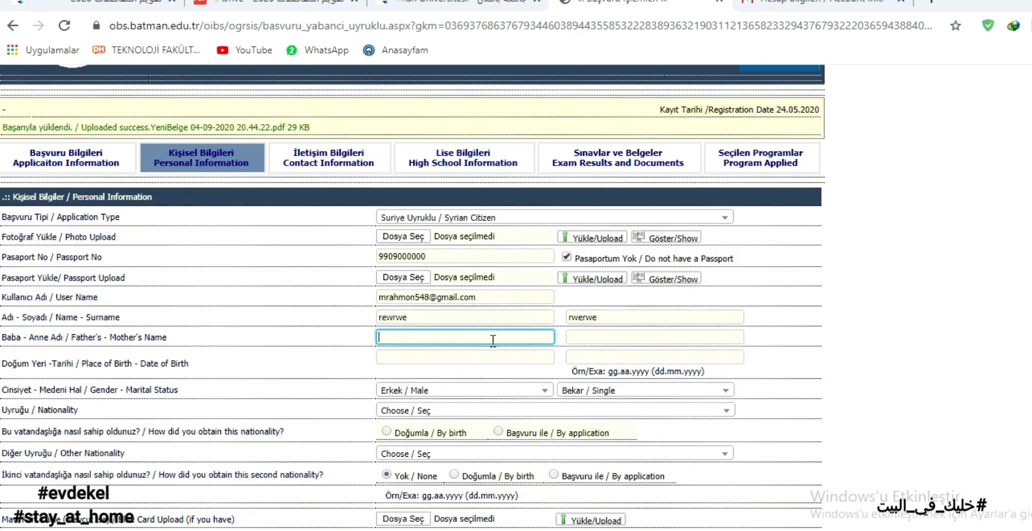
text(rewrwe)
key(Tab)
text(rwerwe)
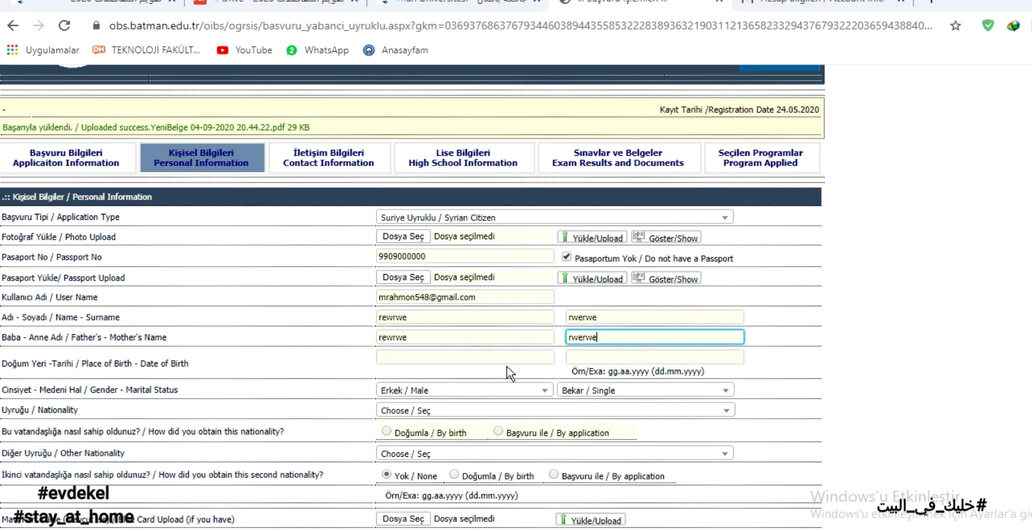
click(436, 358)
text(rwerew)
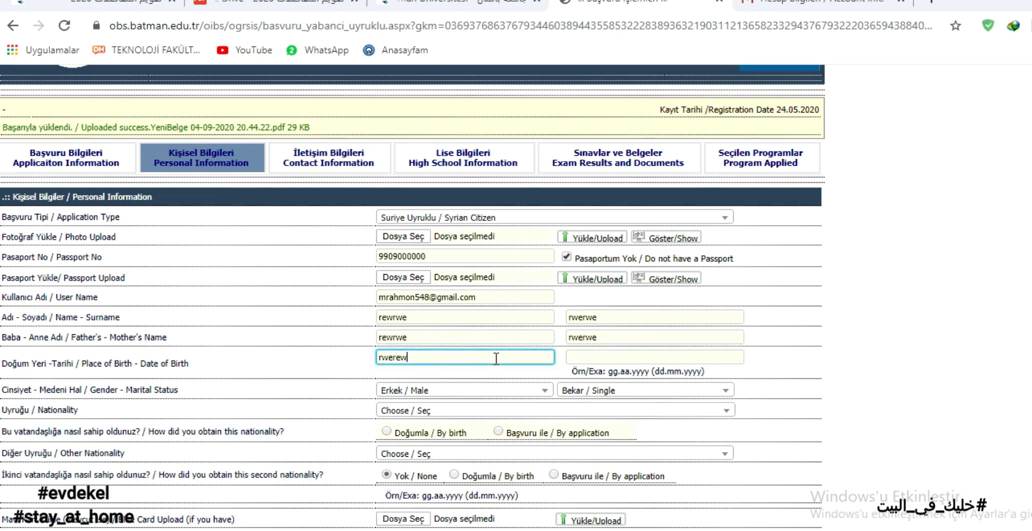
click(613, 355)
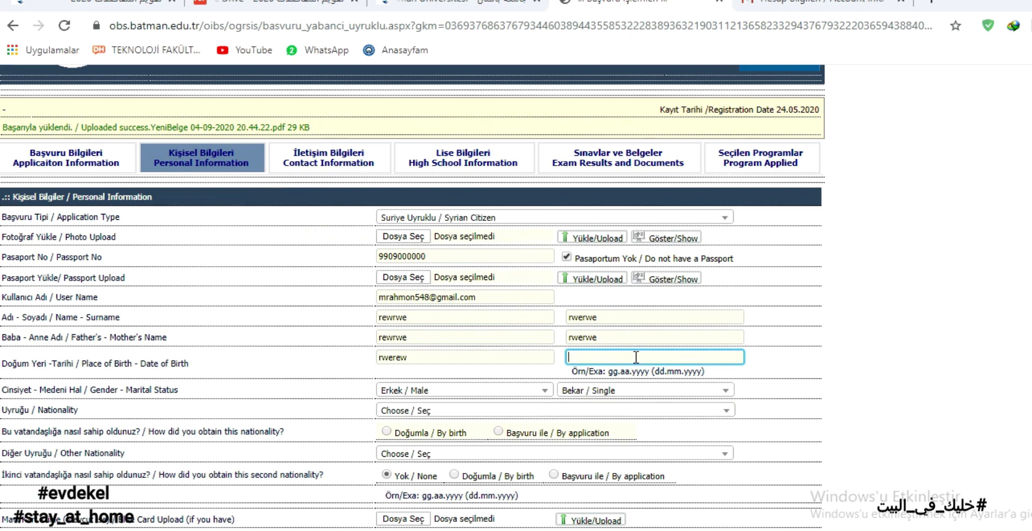
text(01/01.2000)
Set gender to Male and marital status to Single.
click(432, 391)
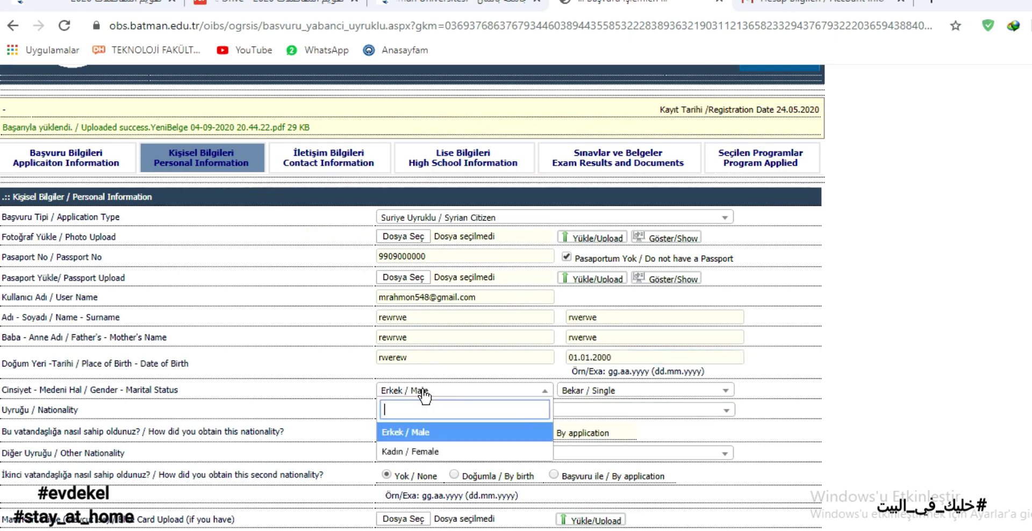
click(429, 391)
click(435, 391)
click(425, 432)
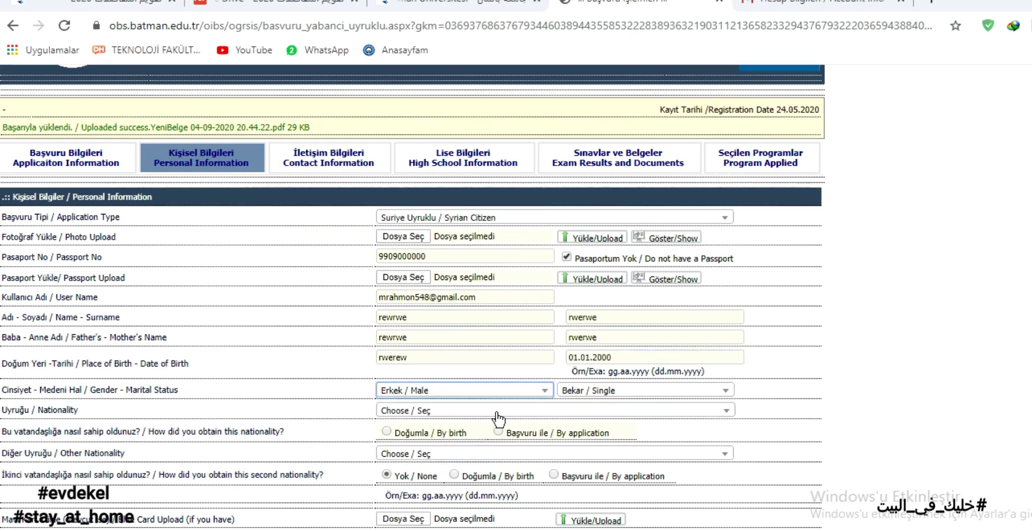
click(606, 390)
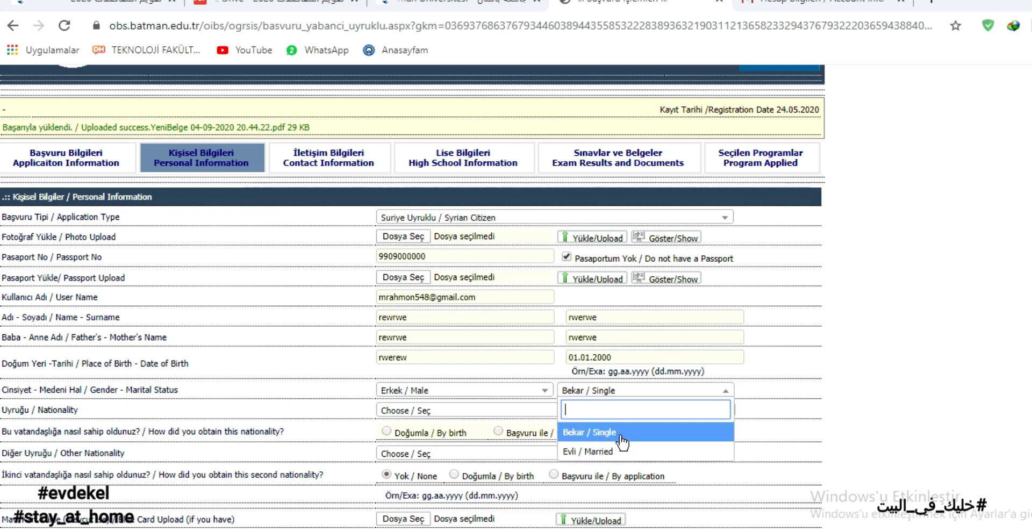
click(591, 432)
Choose ALGERIA nationality obtained by birth (Doğumla), leave other nationality empty, and save.
scroll(312, 460, down, 1)
click(411, 337)
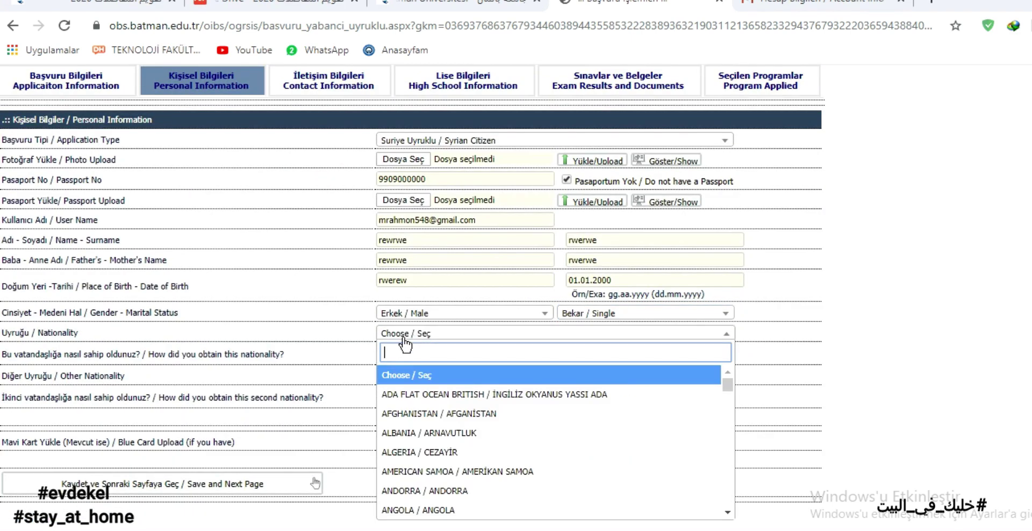
click(469, 451)
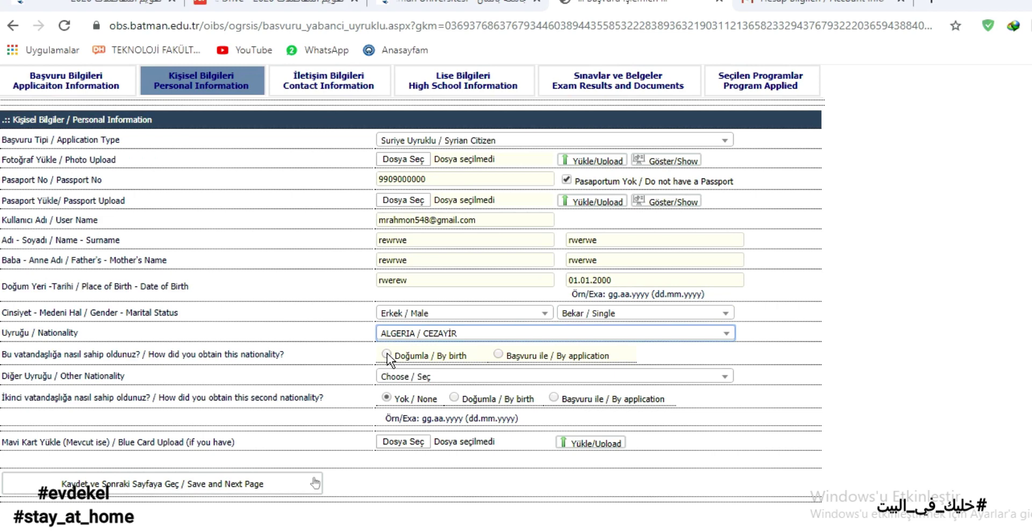
click(387, 354)
scroll(295, 362, down, 1)
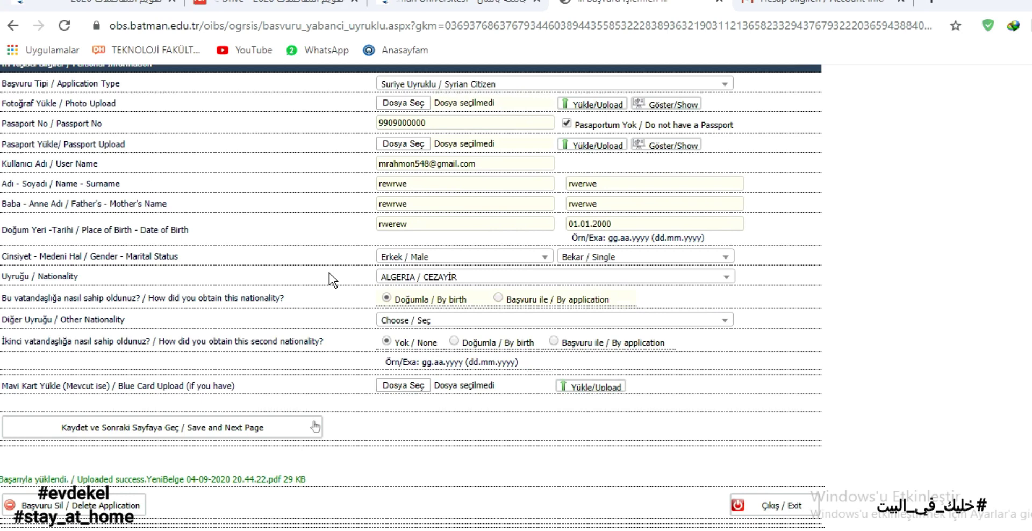
drag(128, 322, 3, 321)
click(460, 321)
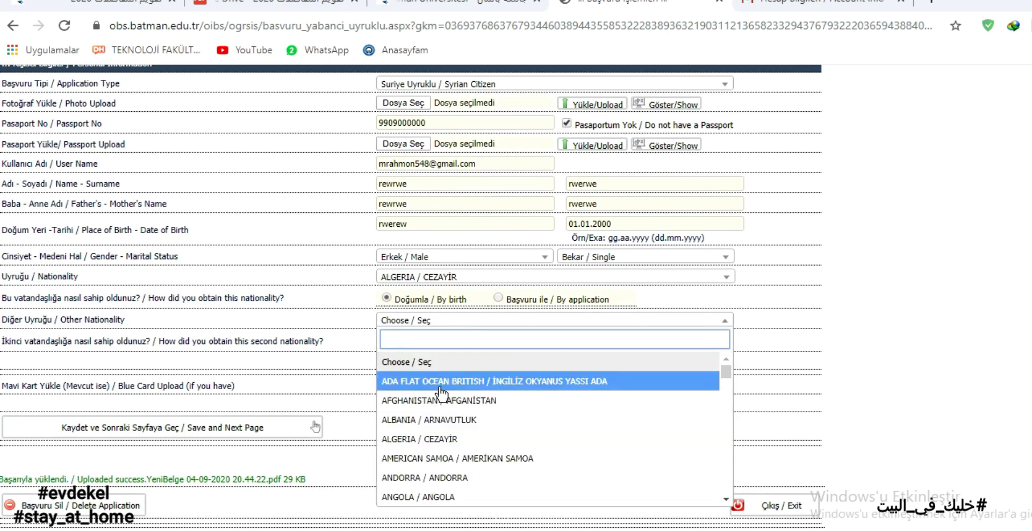
click(172, 359)
drag(3, 385, 254, 400)
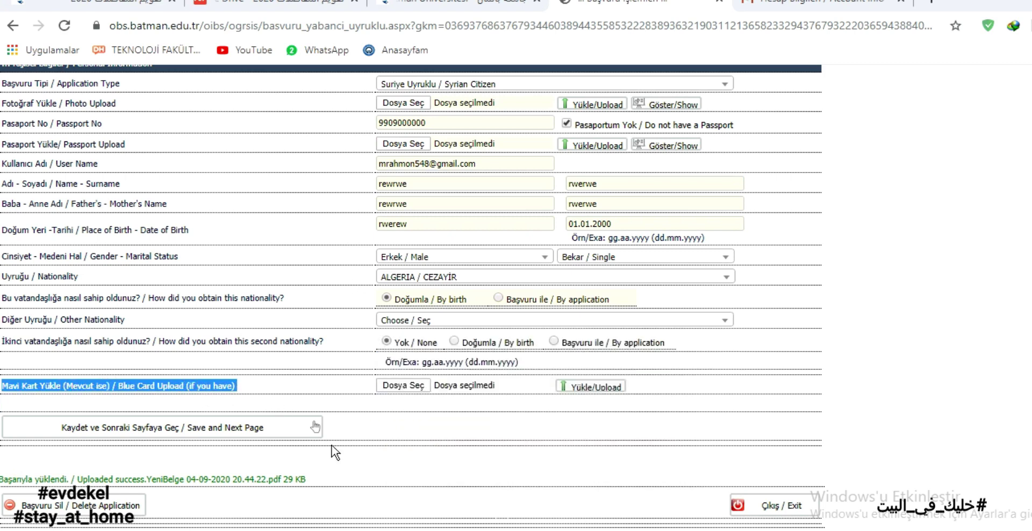
click(271, 436)
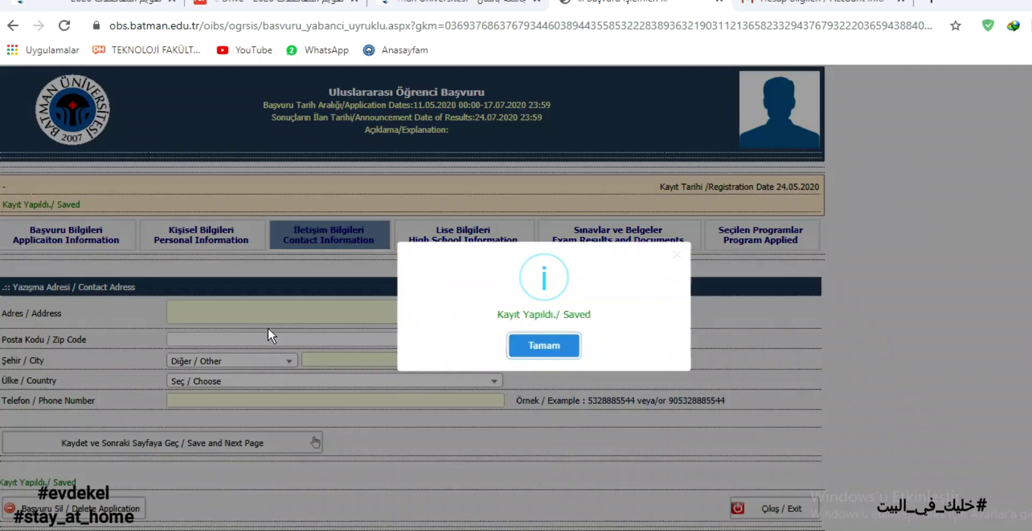
click(255, 317)
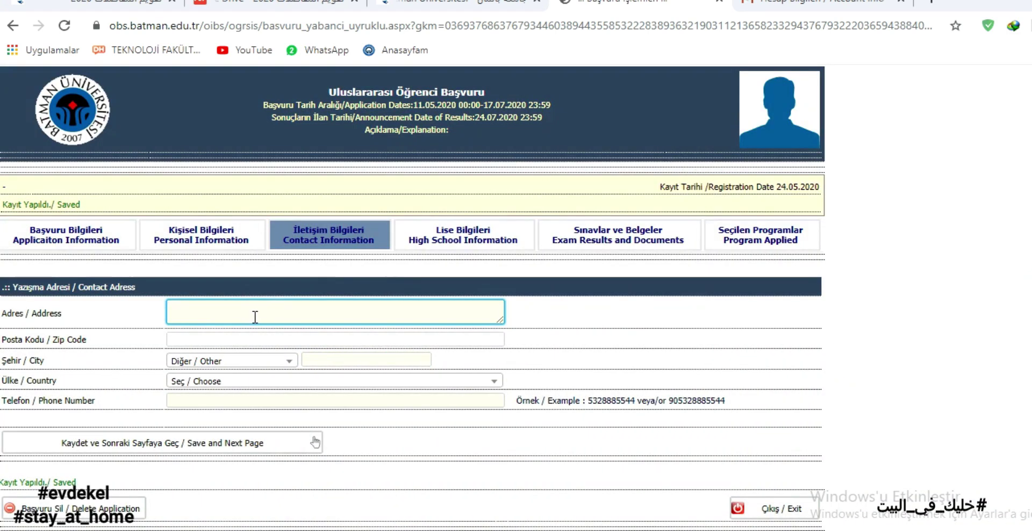
Enter the zip code and type the city name by hand with Other selected.
drag(90, 343, 7, 340)
click(343, 337)
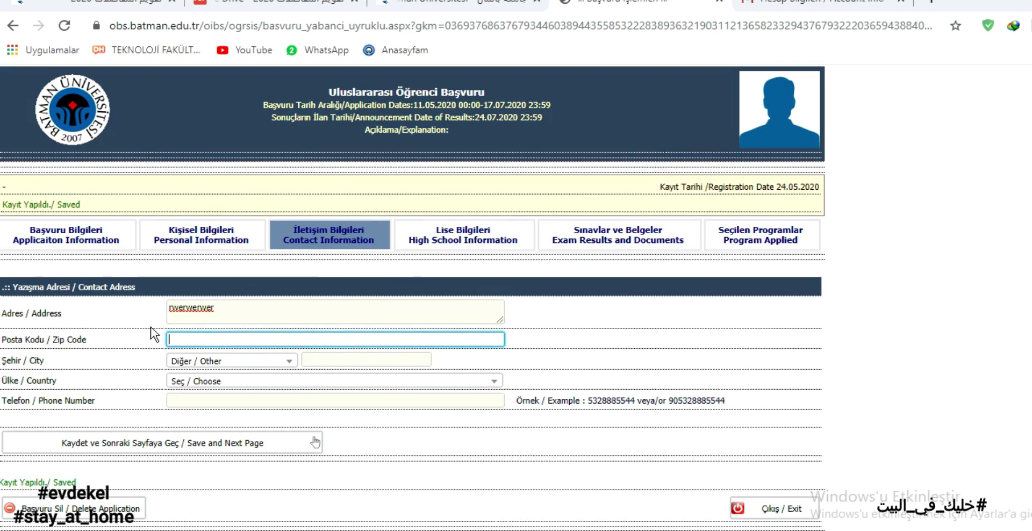
text(432423)
click(230, 361)
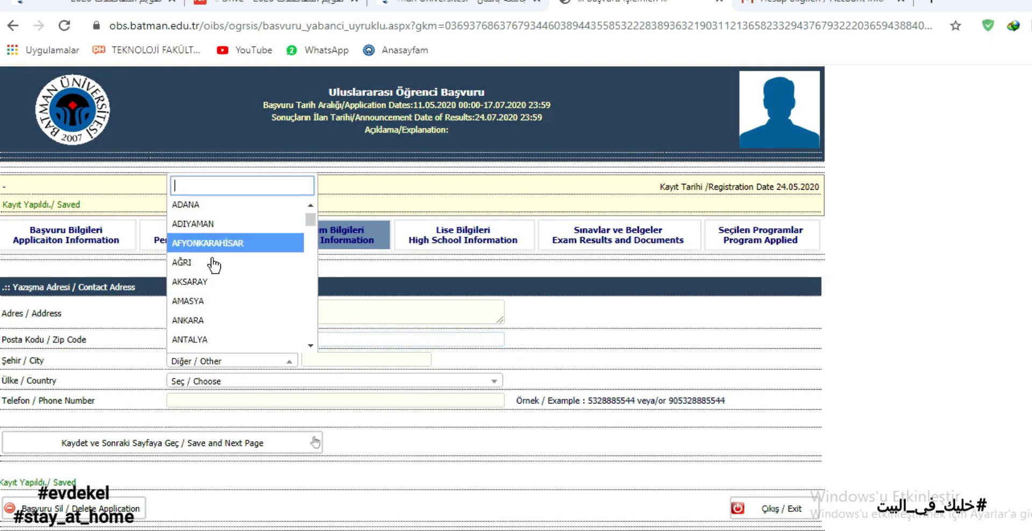
scroll(226, 289, down, 15)
scroll(226, 289, up, 15)
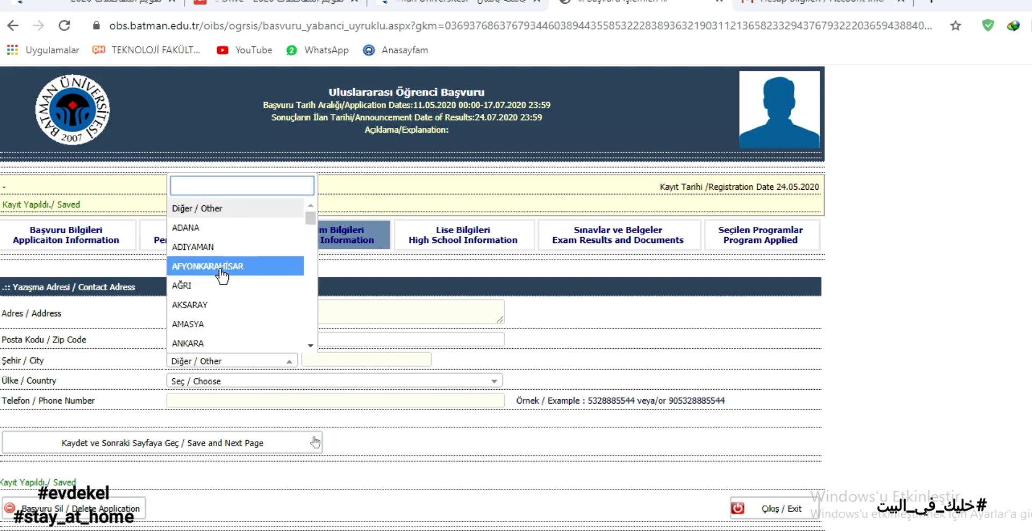
scroll(221, 292, down, 2)
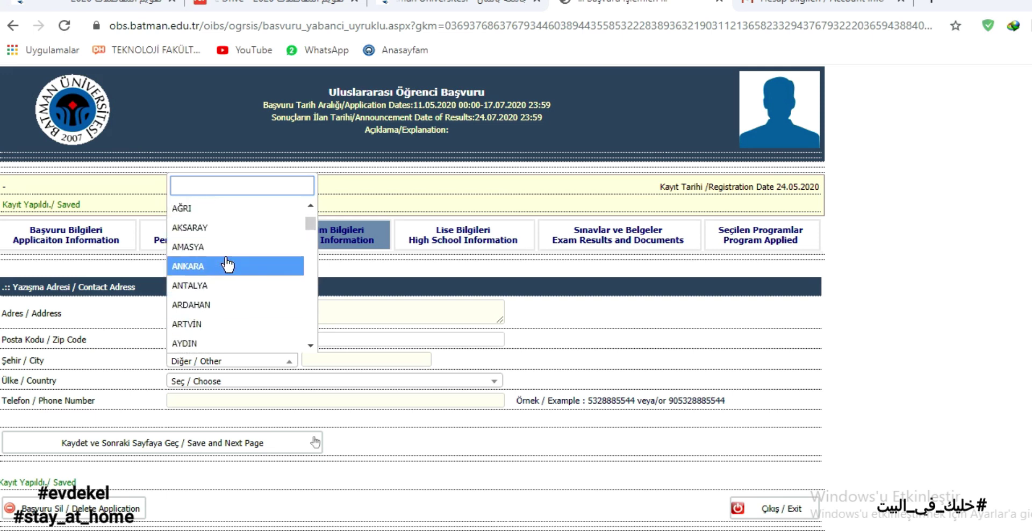
click(120, 369)
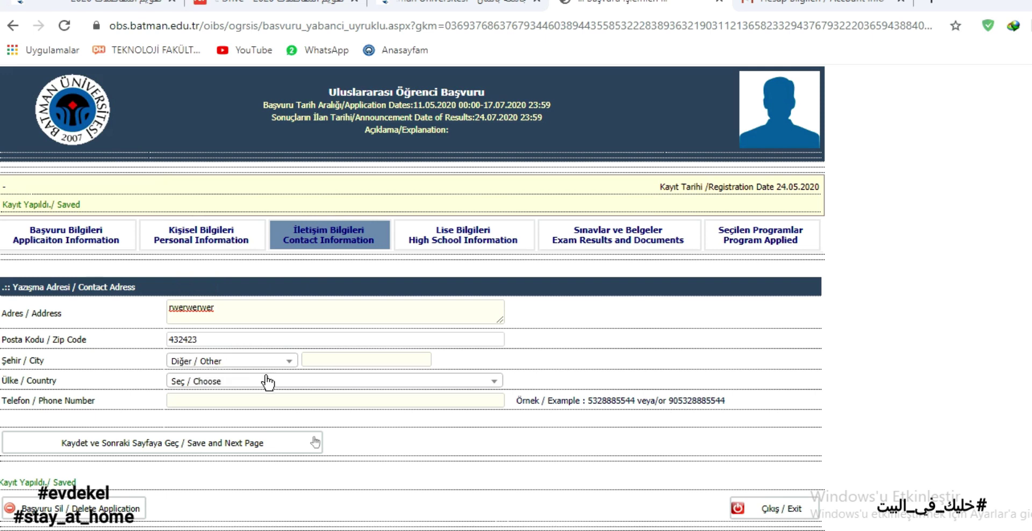
click(324, 358)
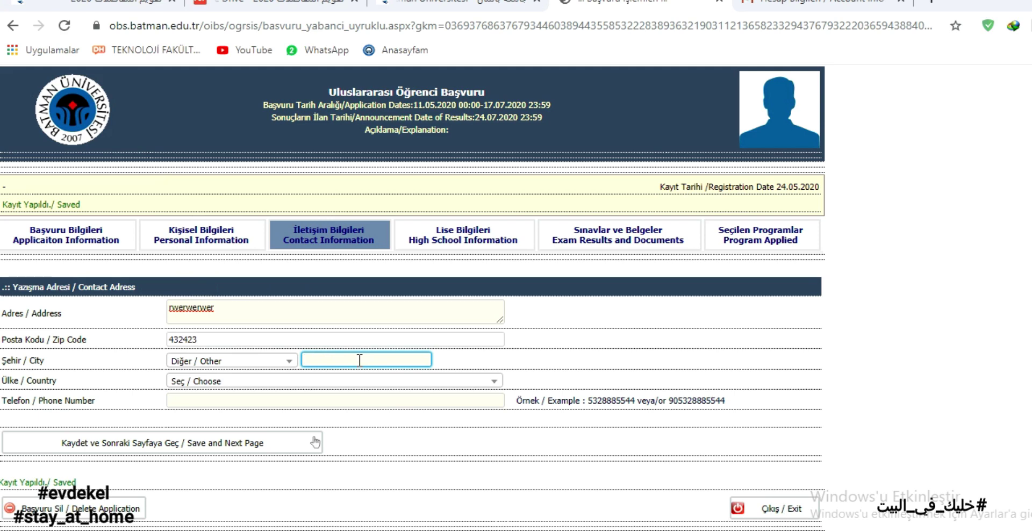
text(sdfsdf)
Select BELİZE as the country, enter the phone number, and save.
click(238, 381)
scroll(251, 302, down, 7)
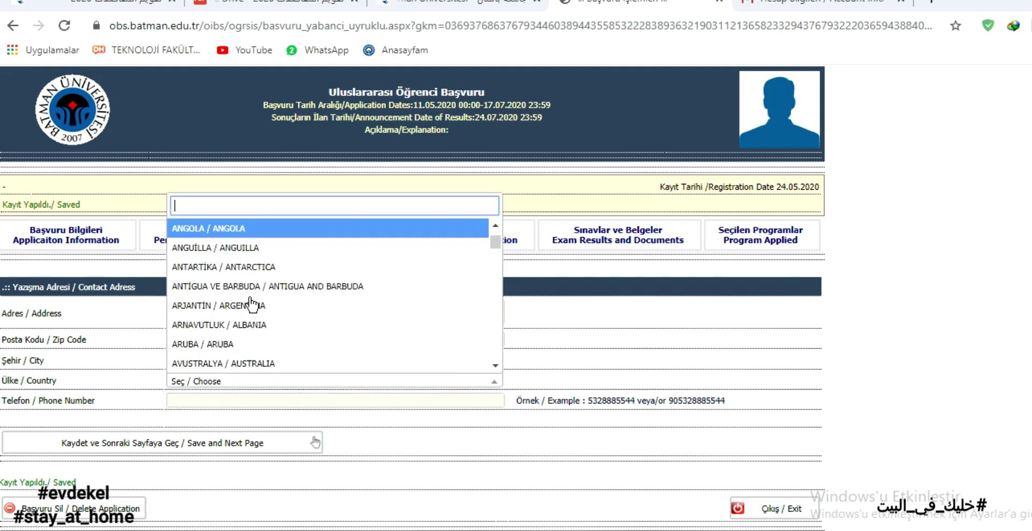
click(244, 286)
click(229, 399)
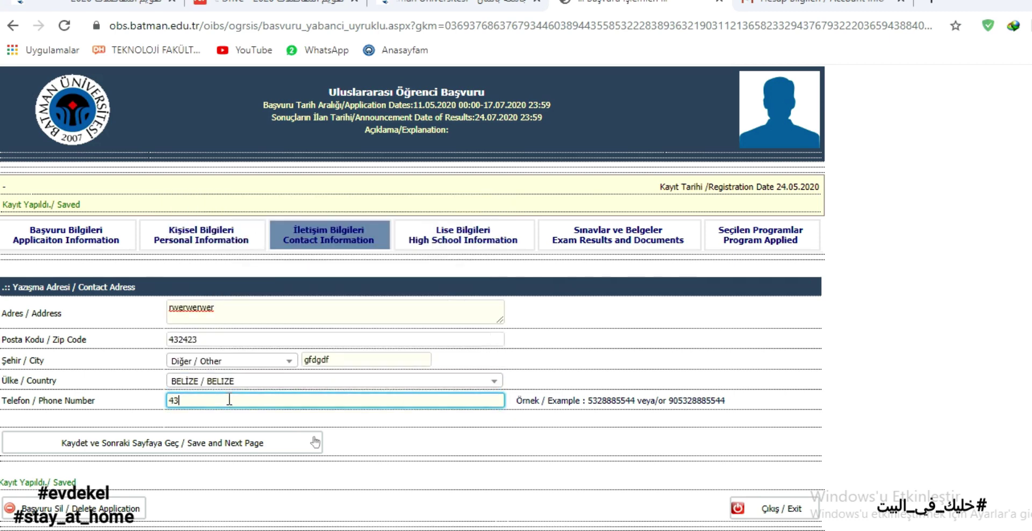
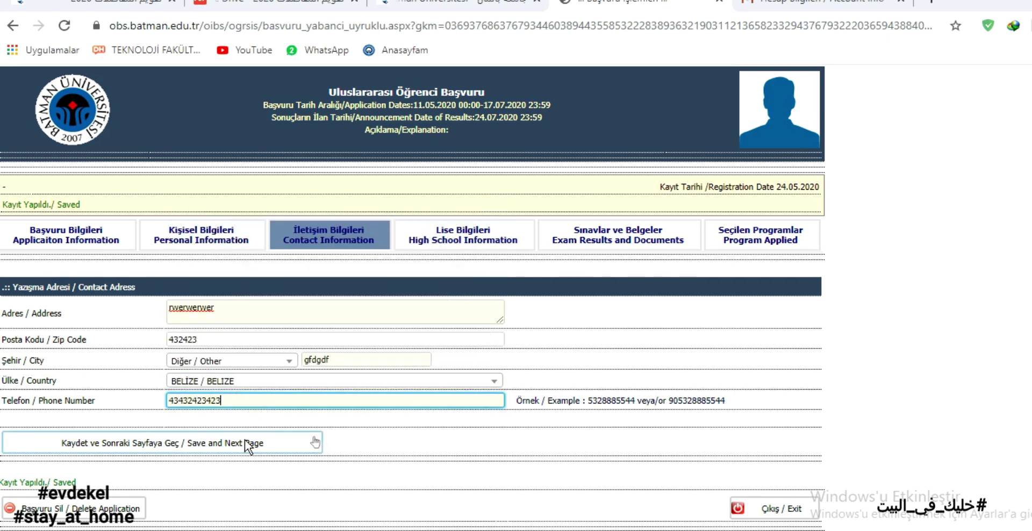
click(108, 444)
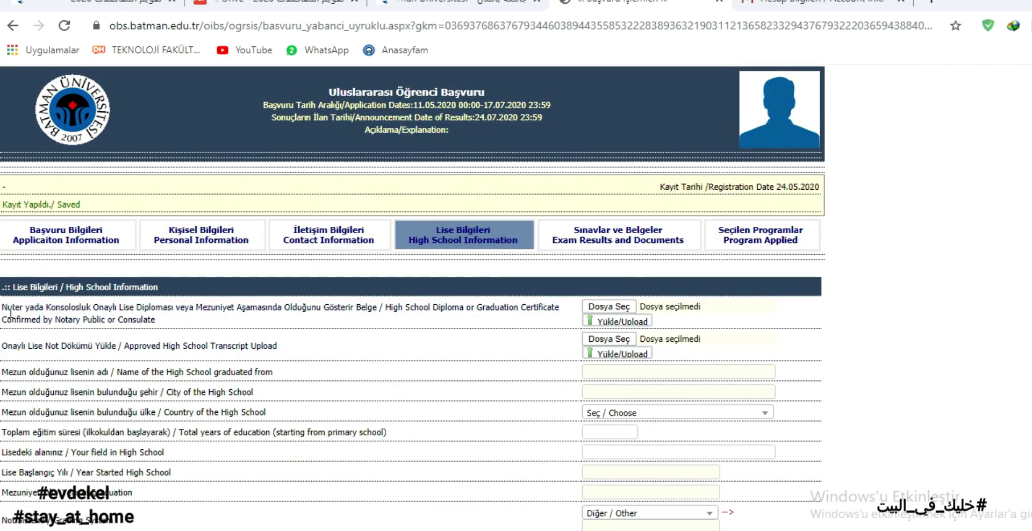
Upload YeniBelge 04-09-2020 20.44.22.pdf as the notarised high school diploma.
drag(2, 311, 414, 310)
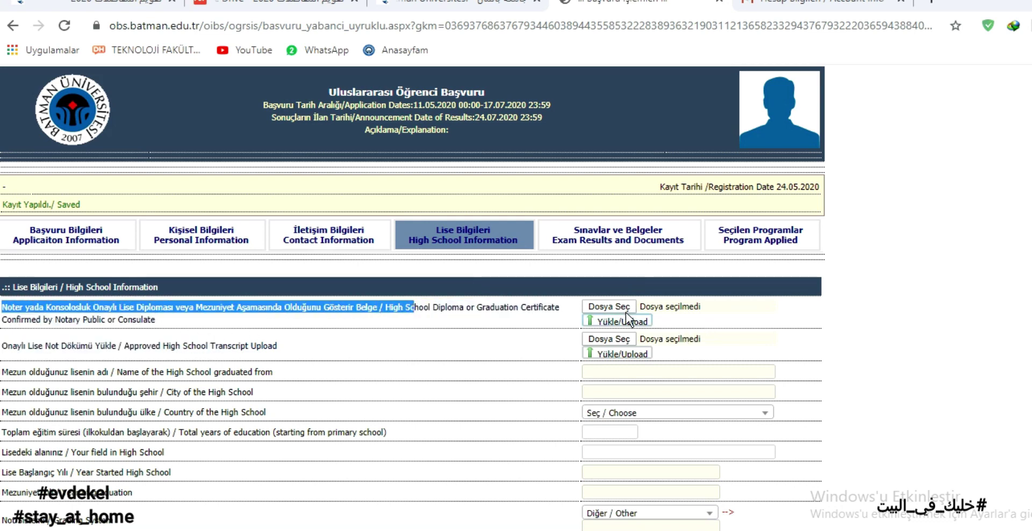
click(608, 307)
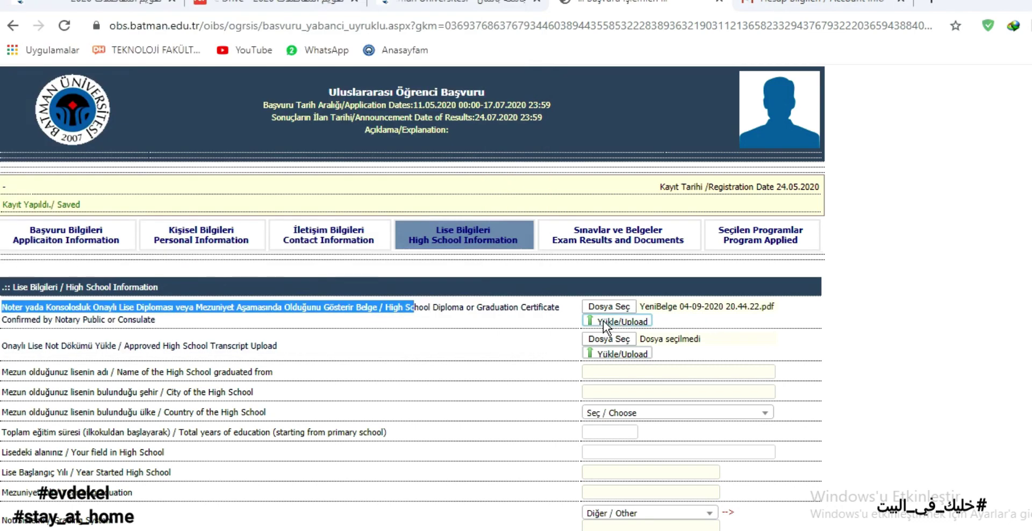
click(602, 320)
click(515, 355)
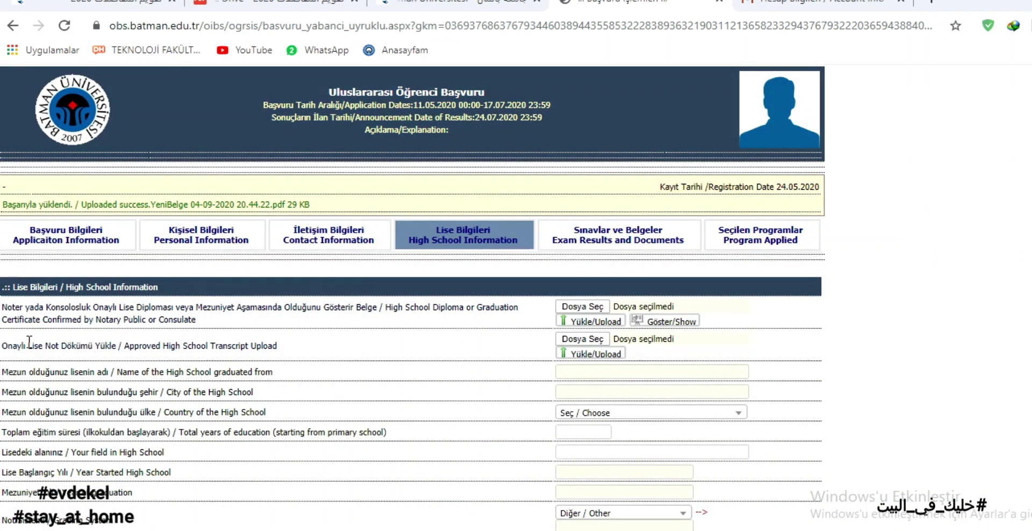
Upload the same YeniBelge PDF as the approved transcript.
drag(9, 346, 281, 351)
click(582, 339)
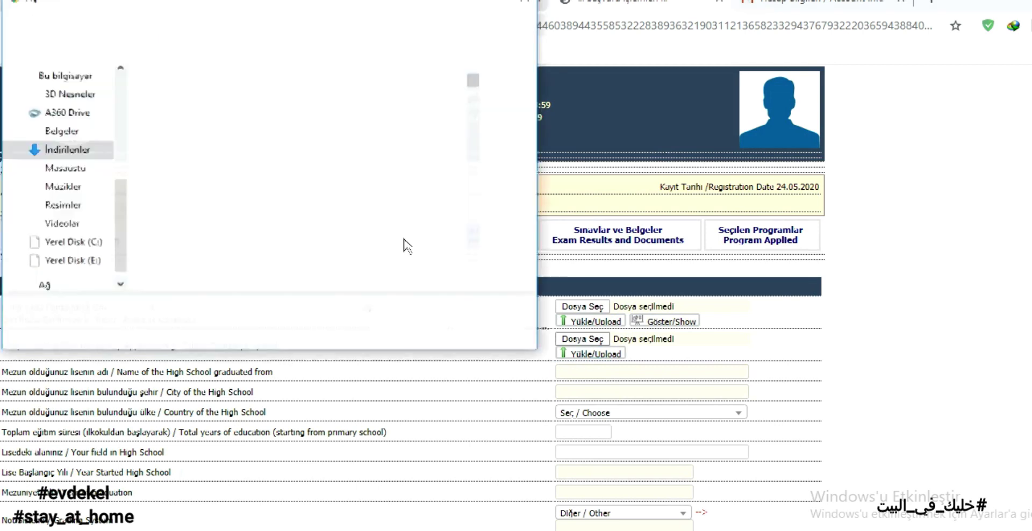
double_click(427, 219)
click(602, 354)
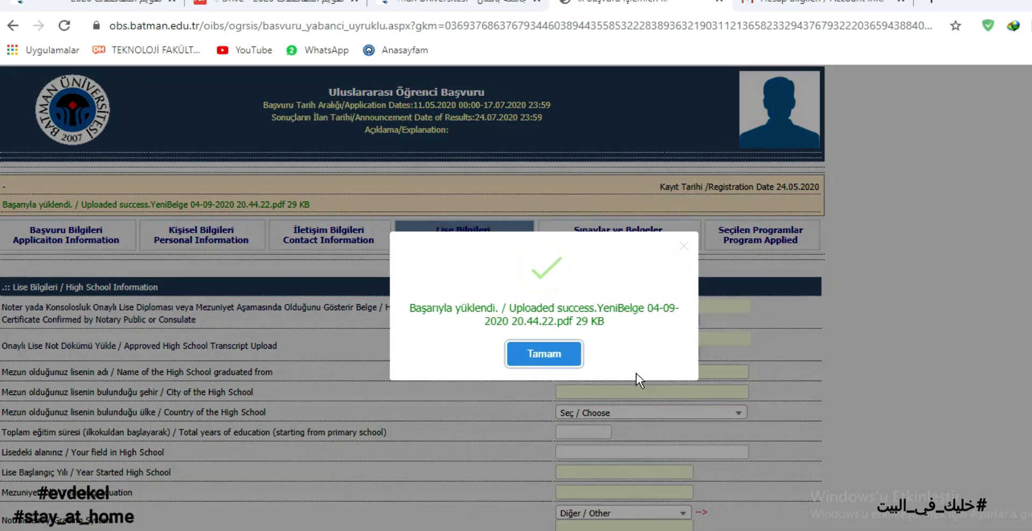
click(540, 355)
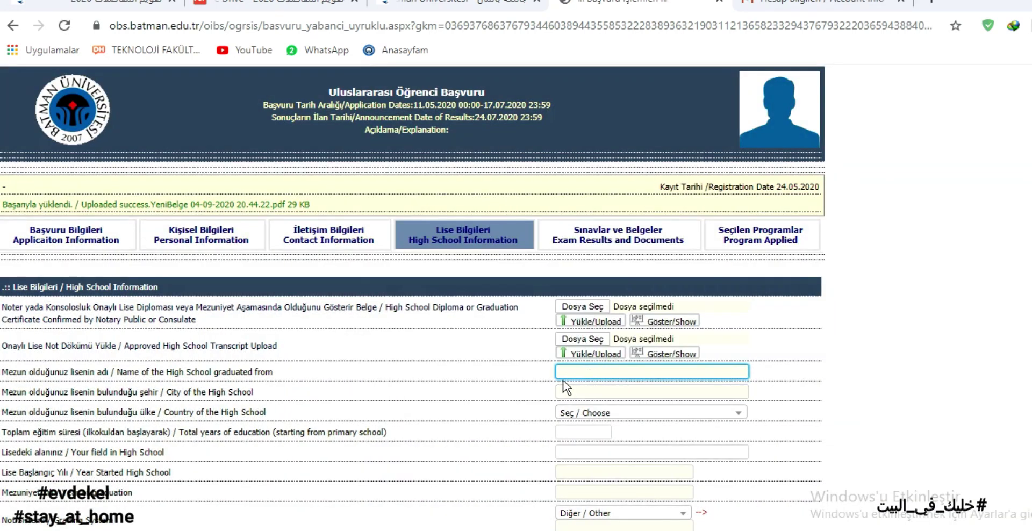
Enter the high school name and city, with AFGHANISTAN as the country.
text(fsdfsdfsd)
key(Tab)
text(f)
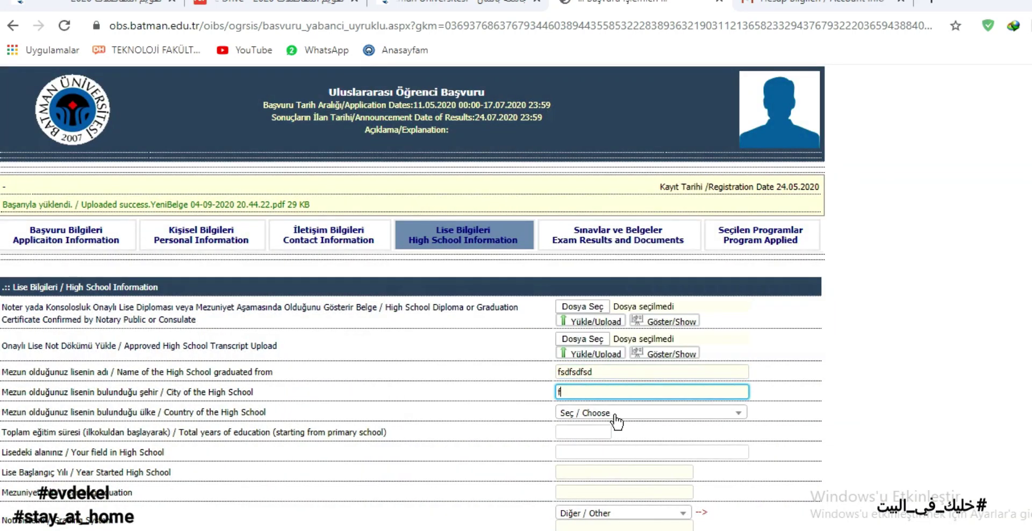
text(sdfsdsdf)
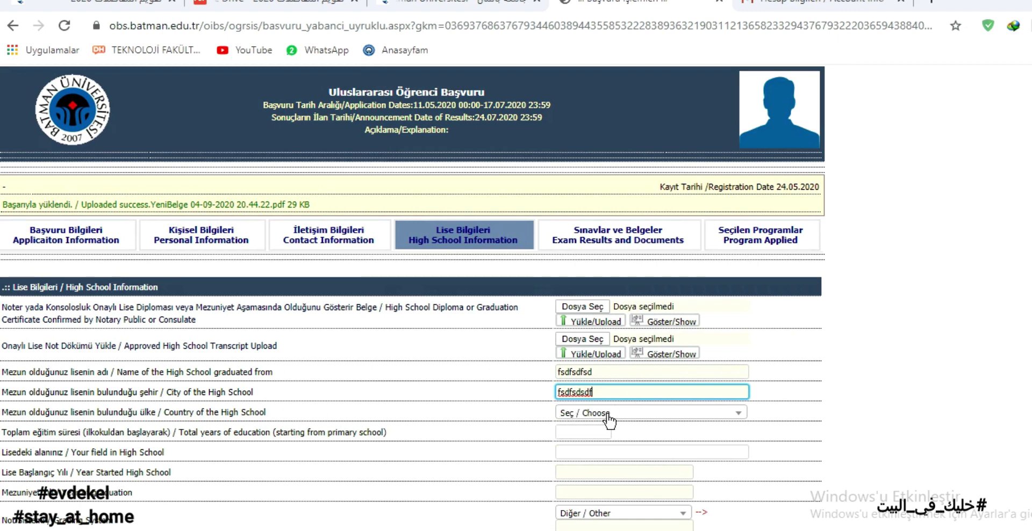
click(611, 415)
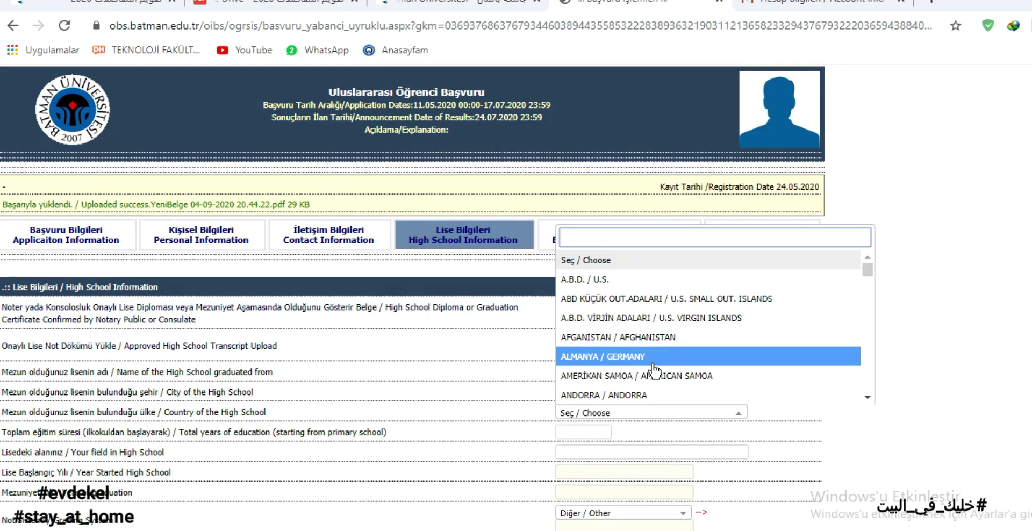
click(653, 337)
scroll(582, 354, down, 1)
Enter 12 years of education, field sözel, start year 2015 and graduation year 2016.
click(583, 354)
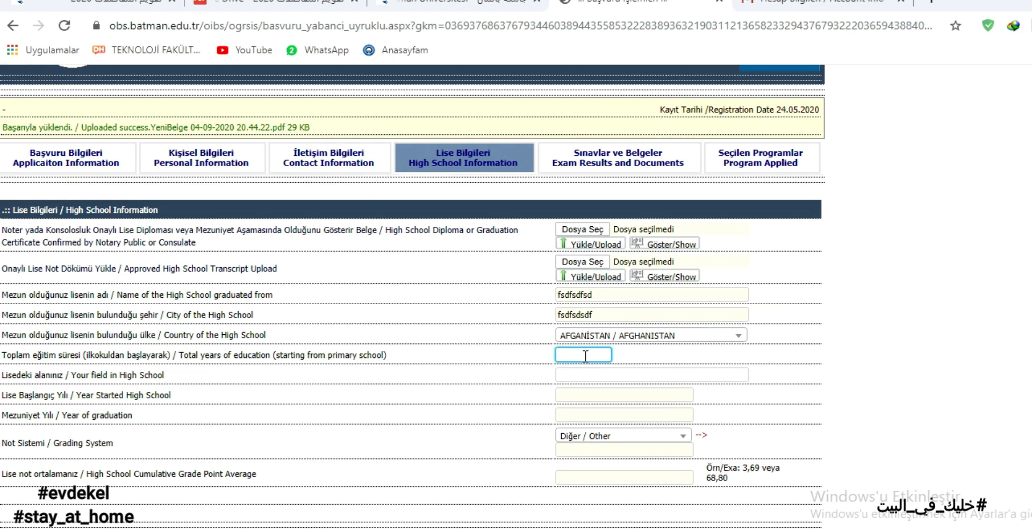
text(12)
key(Tab)
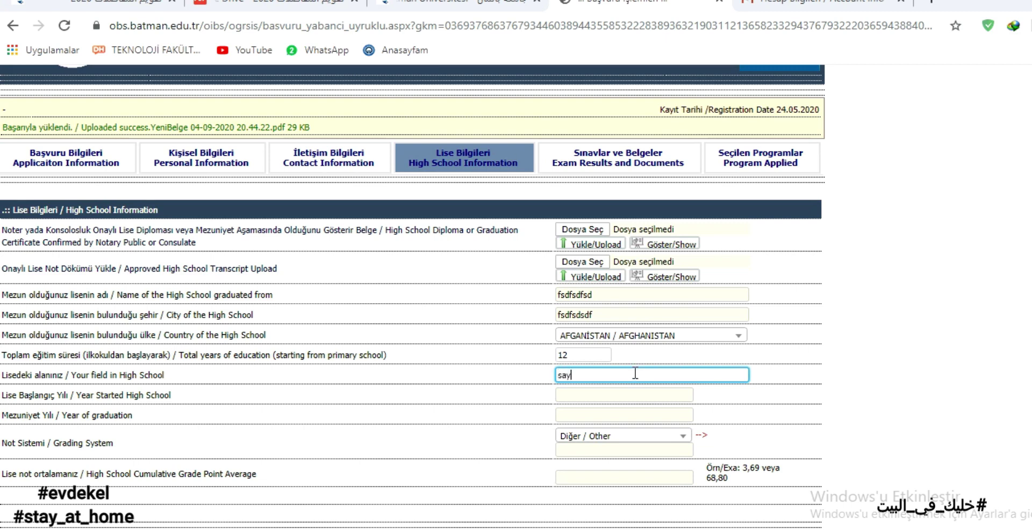
key(BackSpace)
key(BackSpace)
key(BackSpace)
key(BackSpace)
key(BackSpace)
key(Tab)
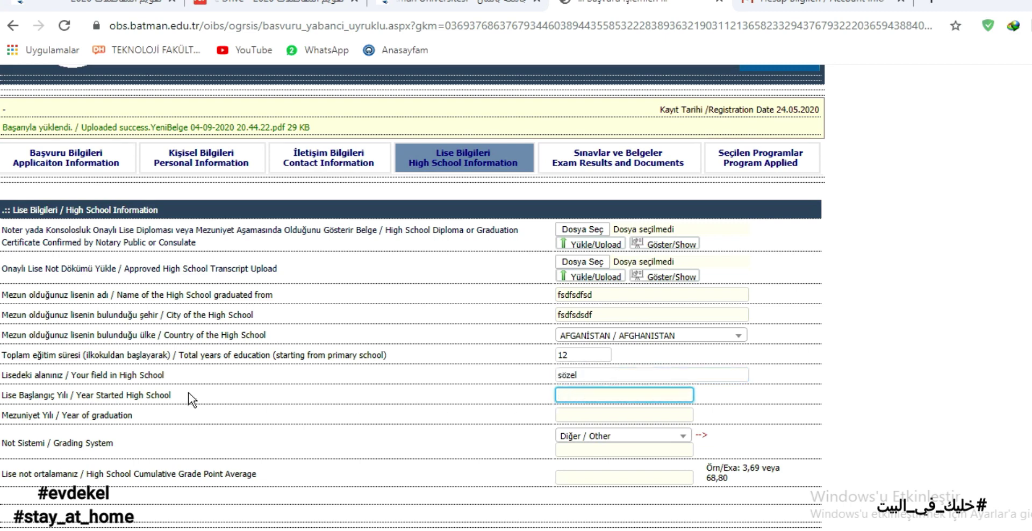
drag(70, 395, 3, 405)
click(582, 394)
key(Tab)
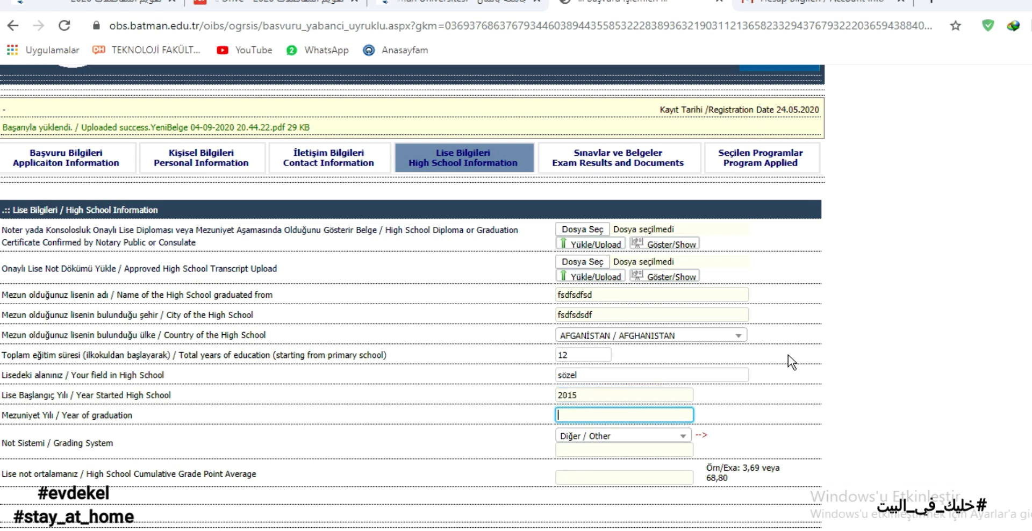
drag(59, 415, 7, 423)
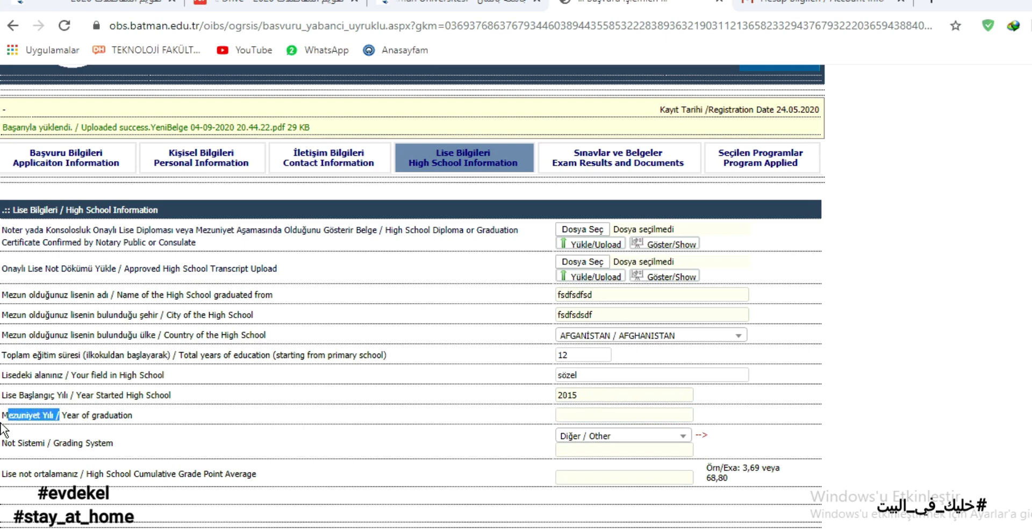
click(580, 414)
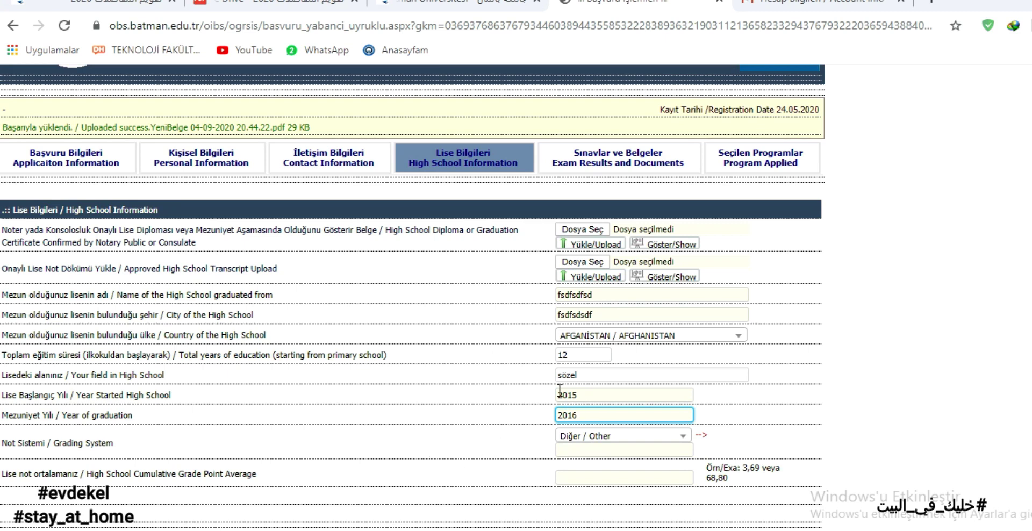
double_click(590, 394)
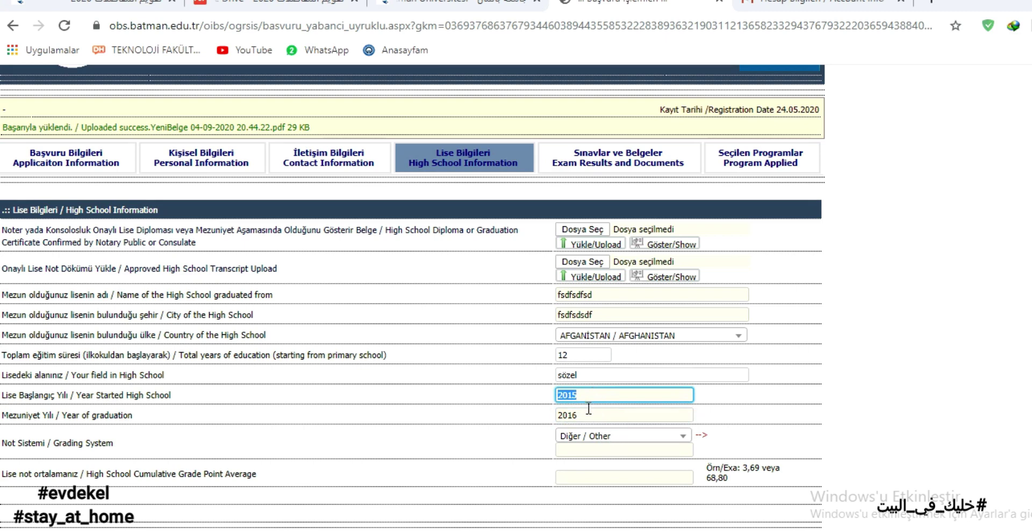
Select the 100'lük grading system, enter GPA 88, and save.
click(591, 436)
scroll(643, 349, down, 2)
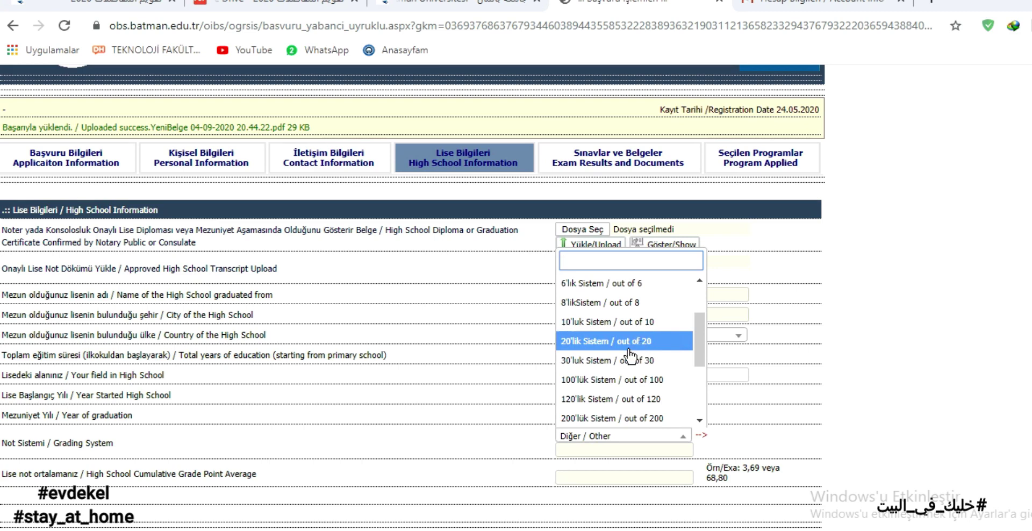
click(603, 374)
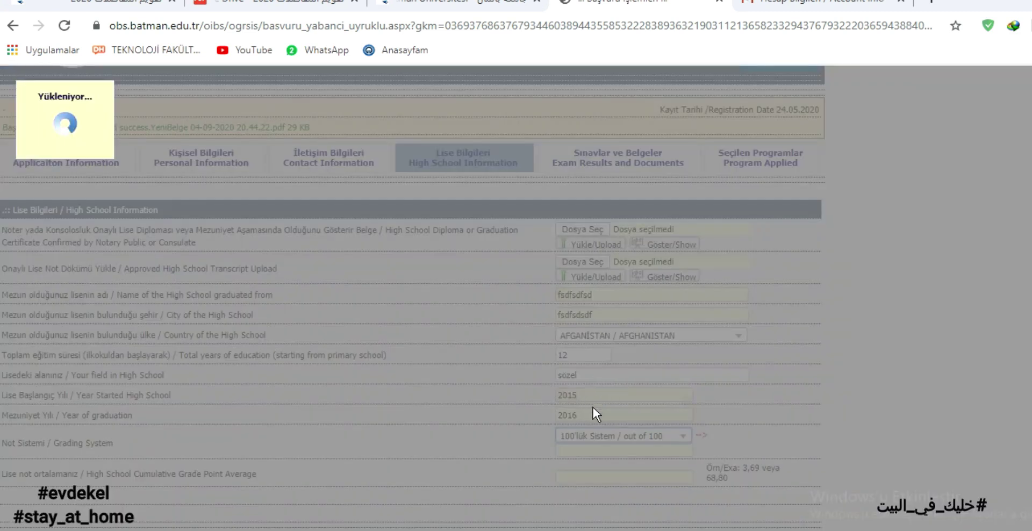
text(88)
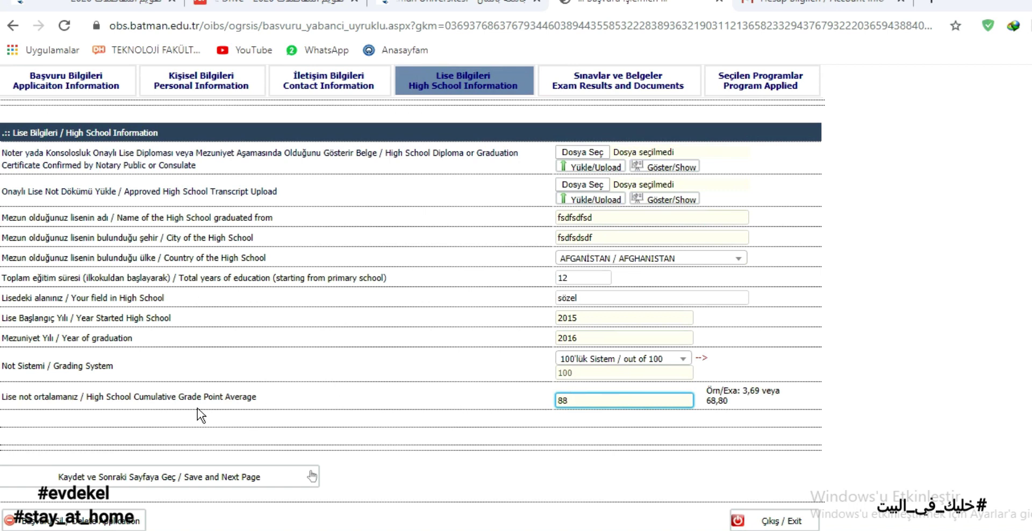
drag(95, 397, 8, 398)
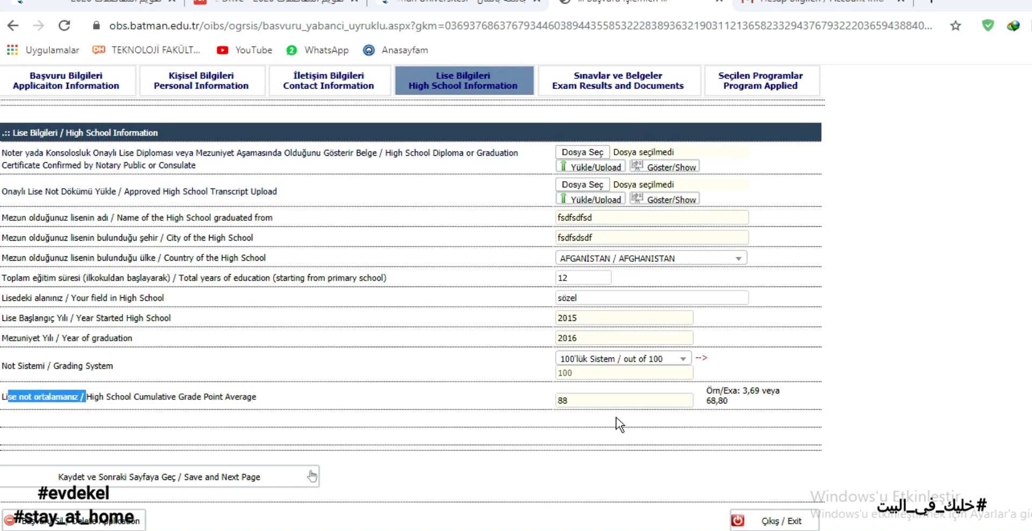
click(618, 401)
click(255, 475)
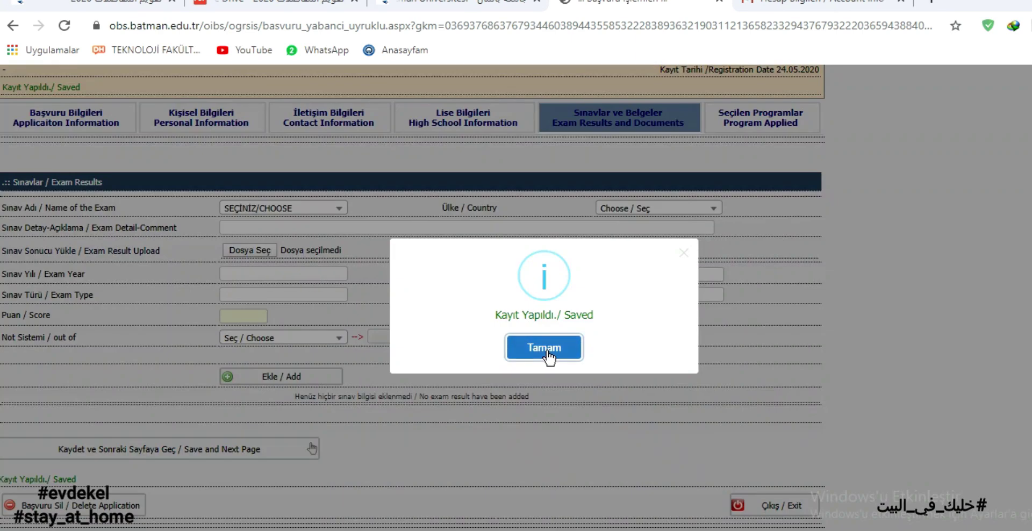
click(577, 348)
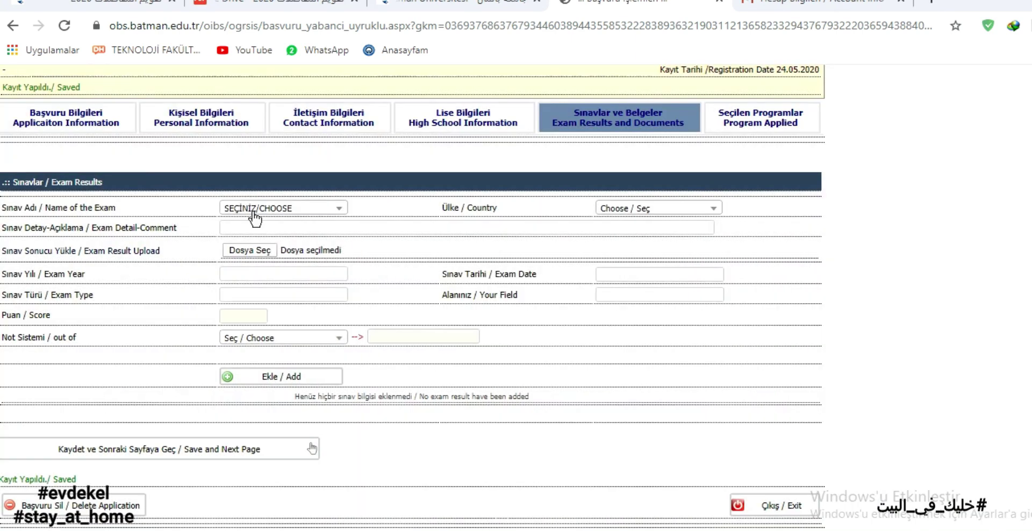
Choose YÖS as the exam and upload the YeniBelge PDF from the Desktop as its result.
click(285, 210)
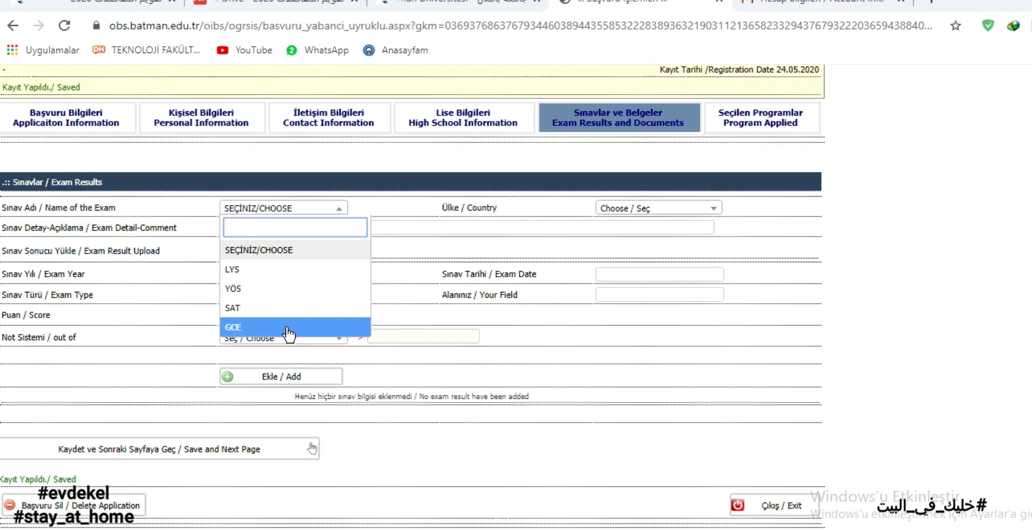
click(285, 211)
click(282, 209)
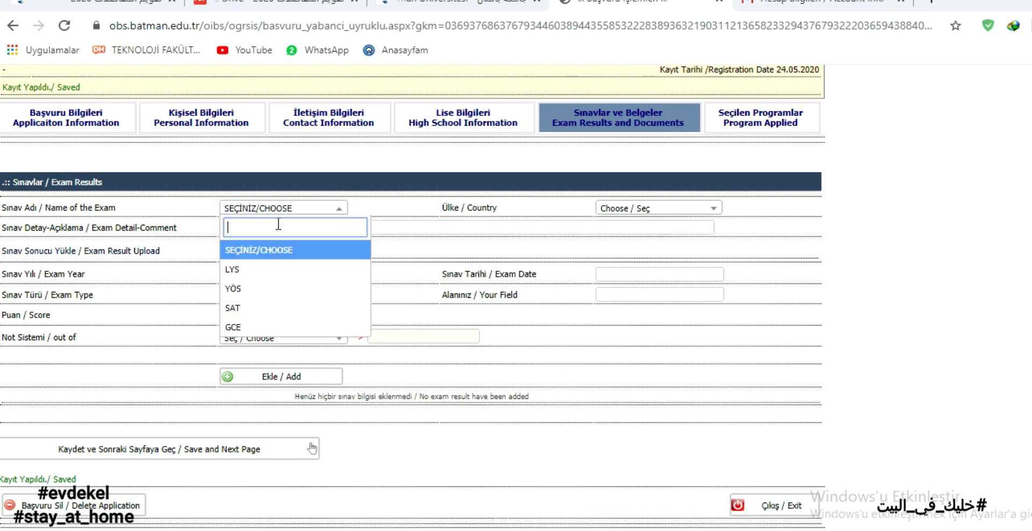
click(270, 290)
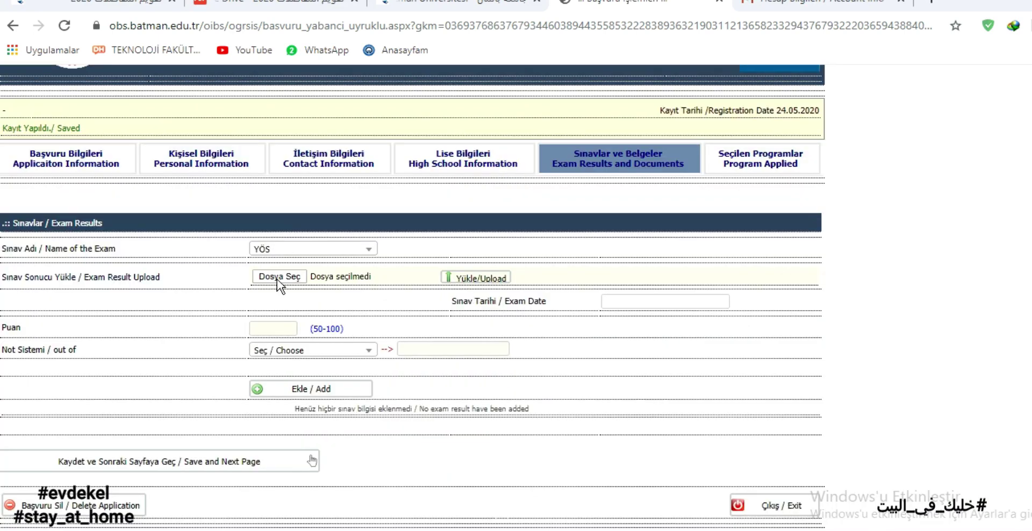
click(277, 279)
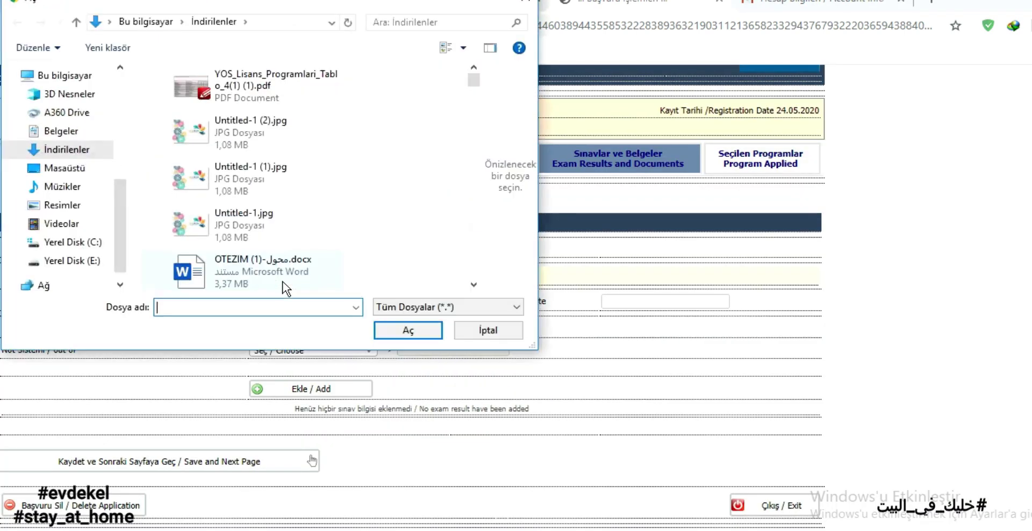
click(65, 168)
double_click(397, 203)
click(475, 278)
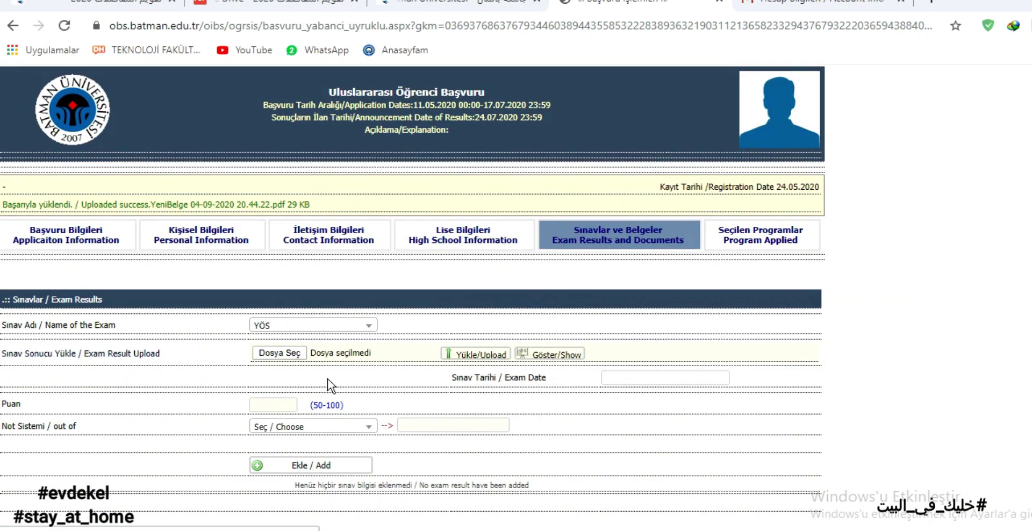
Enter exam date 01.01.2020 and score 77 on the 100'lük Sistem, then add it to the list.
click(631, 376)
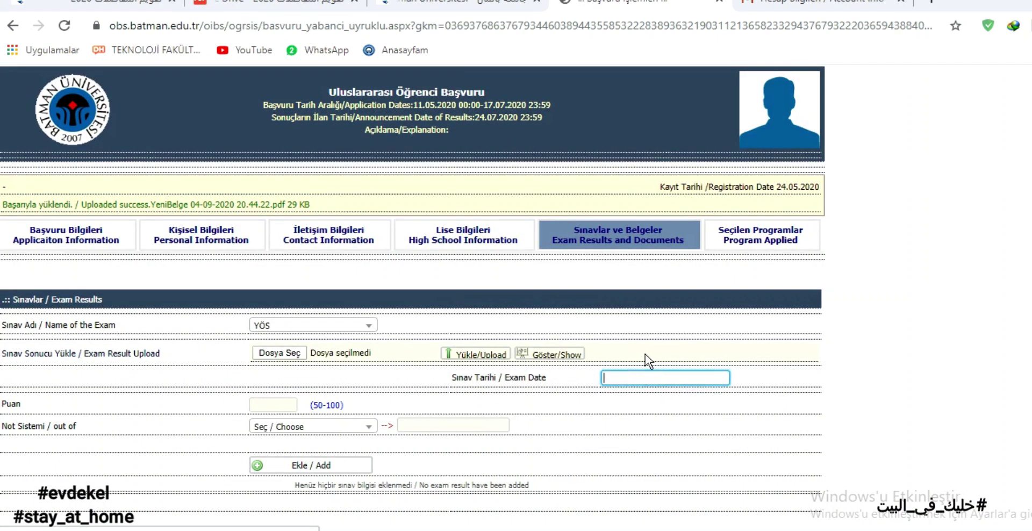
text(01.01.2020)
click(266, 405)
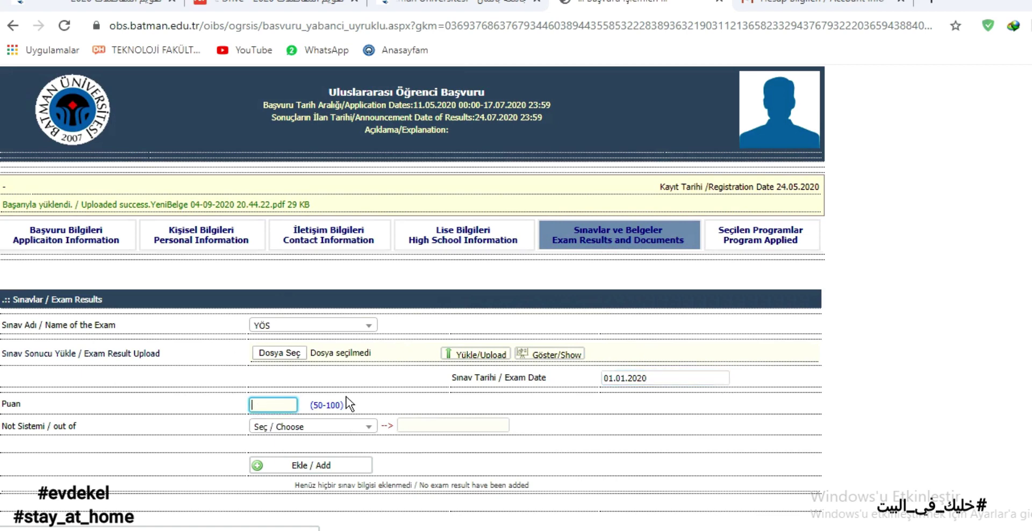
text(77)
click(312, 426)
scroll(266, 370, down, 2)
click(266, 371)
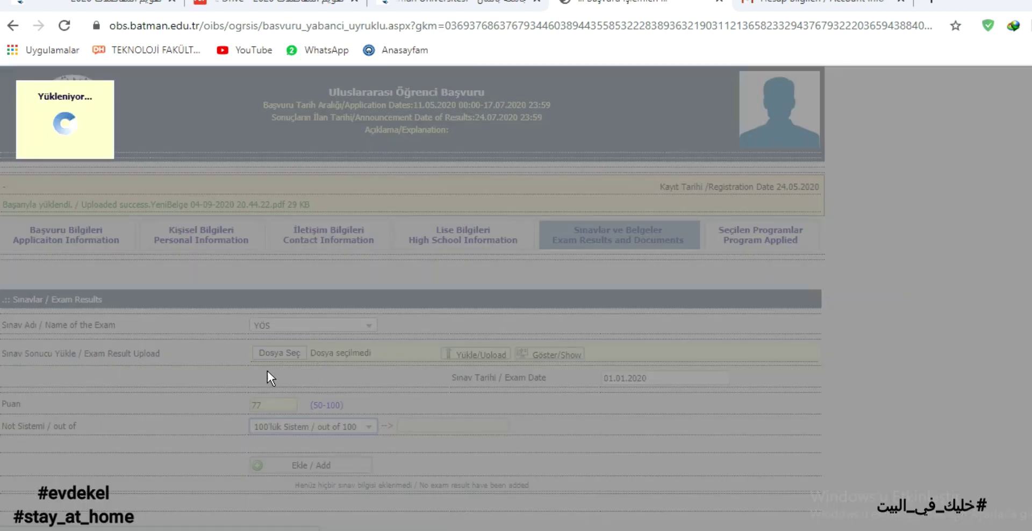
scroll(308, 394, down, 1)
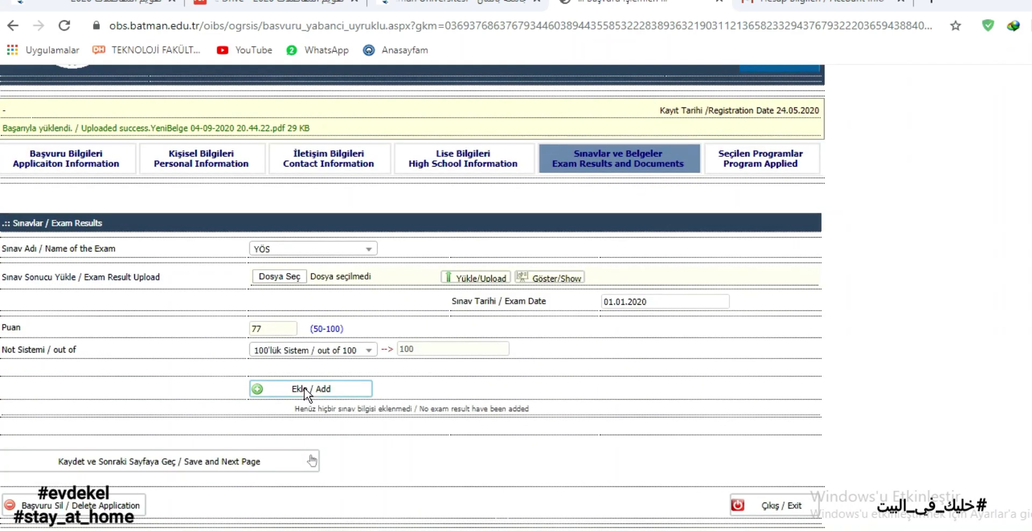
click(273, 394)
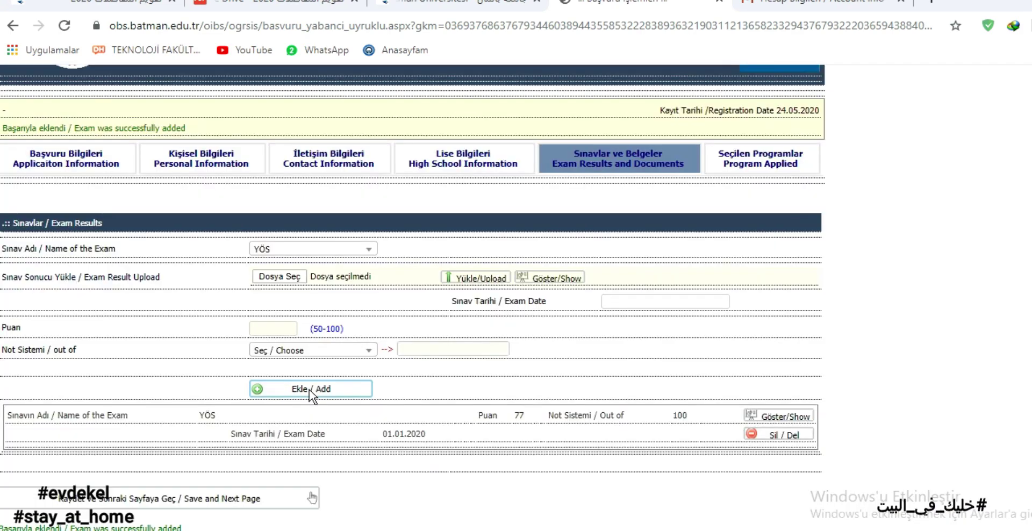
Confirm the addition and check the new YÖS row in the exam list.
click(539, 349)
drag(598, 448, 515, 424)
drag(402, 424, 197, 400)
click(196, 397)
Save the exam results and select the Mühendislik-Mimarlık Fakültesi faculty.
click(230, 492)
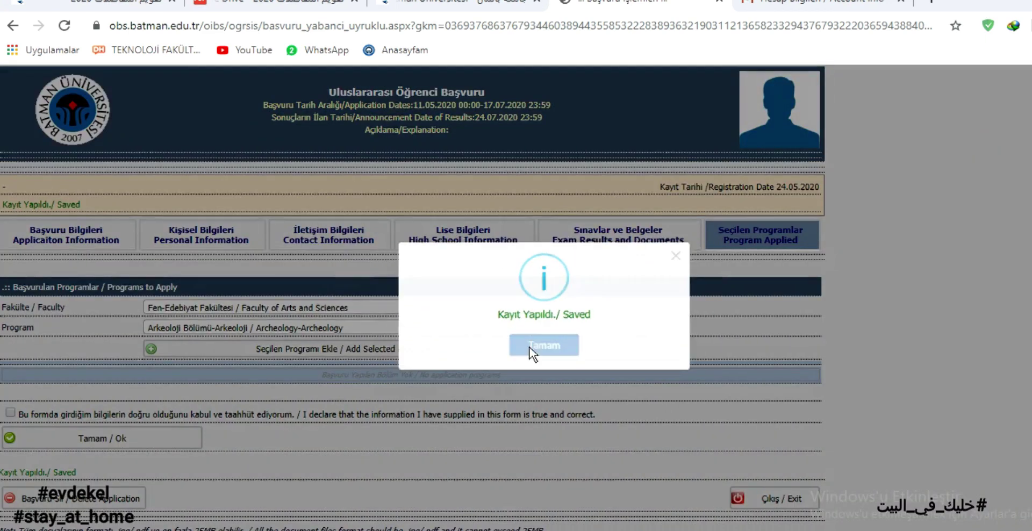
click(543, 345)
click(338, 308)
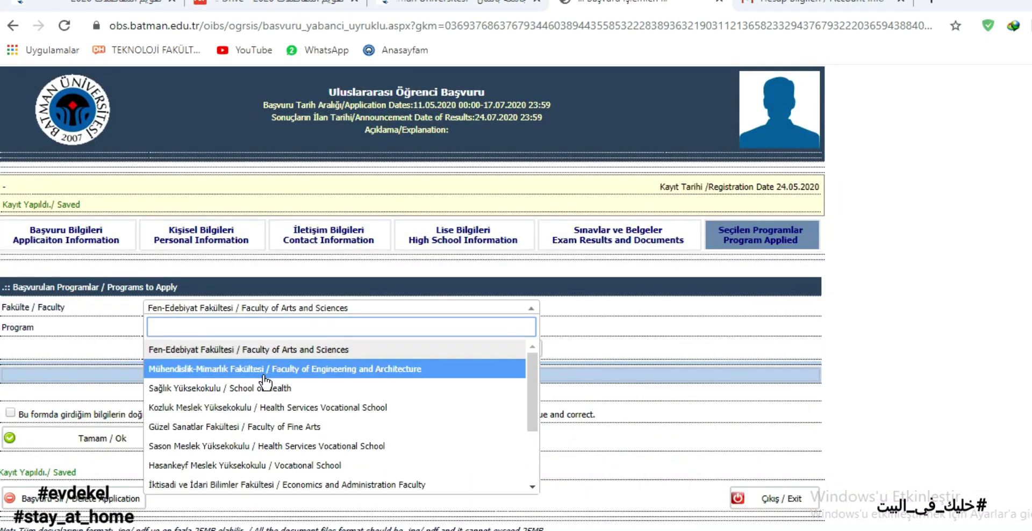
click(244, 365)
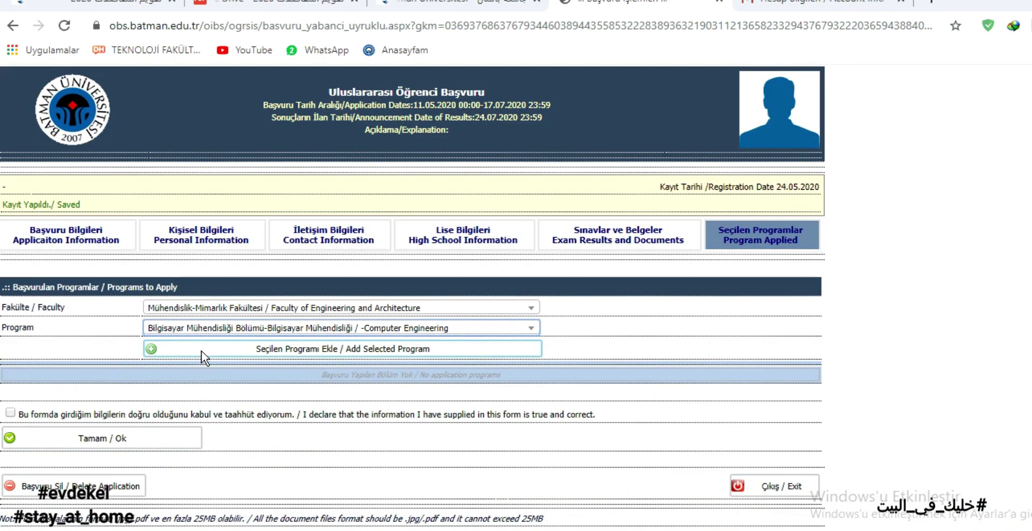
Add Computer Engineering as the applied program and save it with the declaration accepted.
click(153, 348)
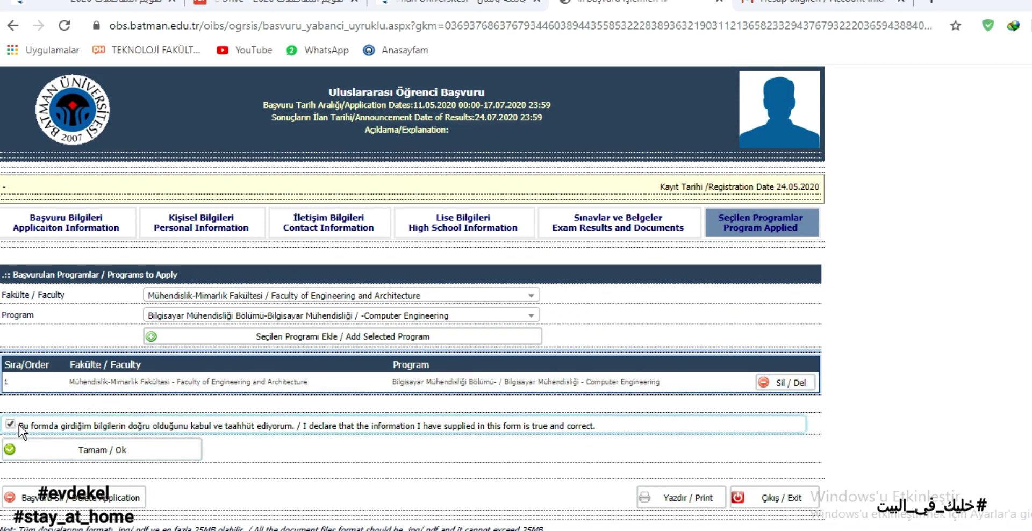
click(147, 452)
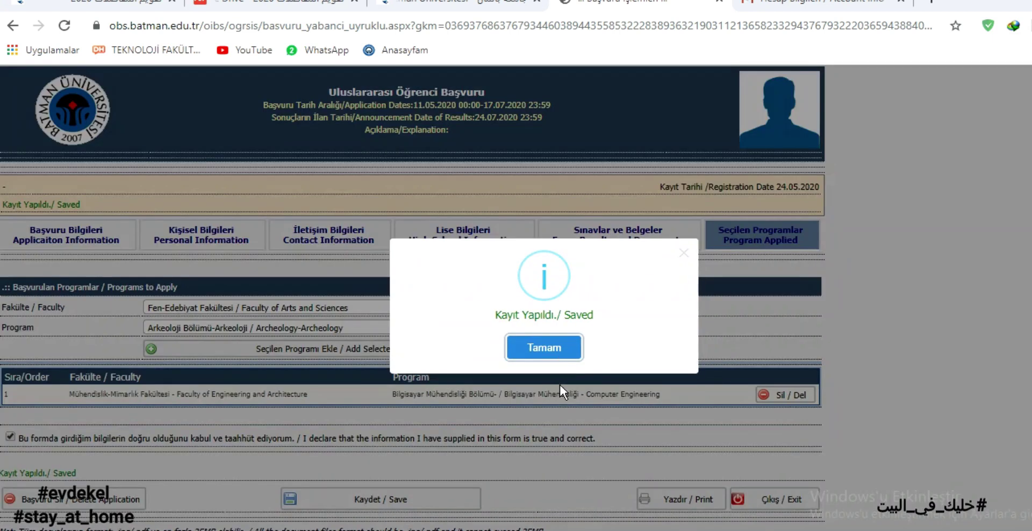
click(546, 352)
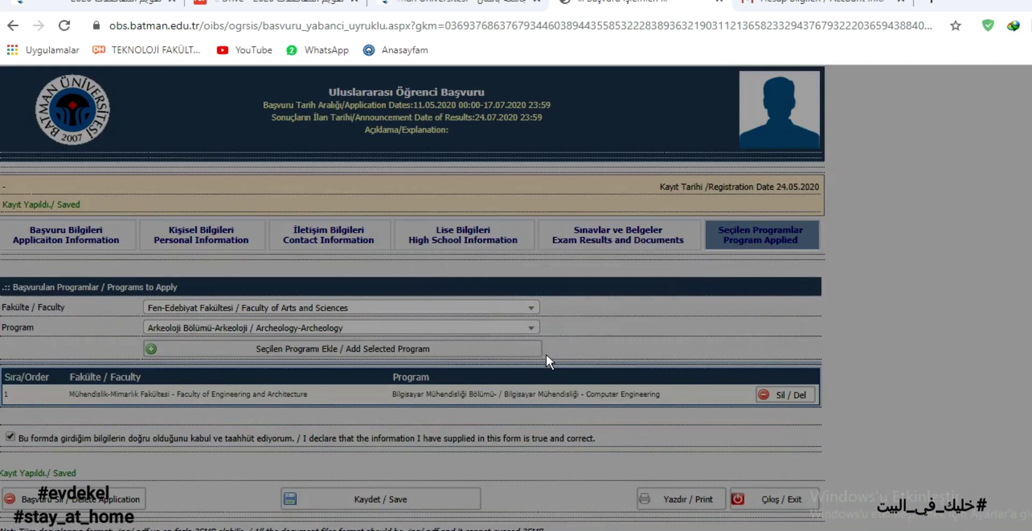
click(774, 6)
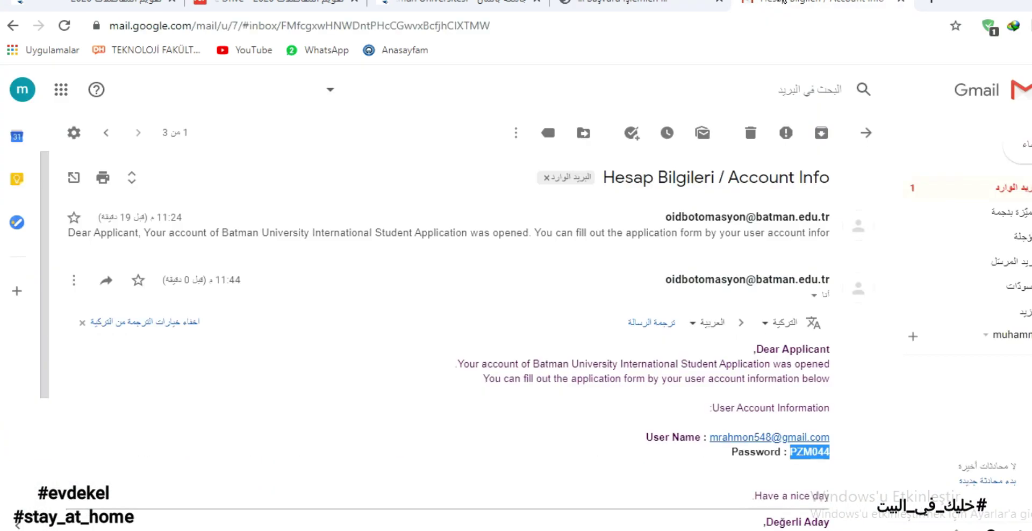
Refresh the Gmail inbox and open the new 'Başvurunuz alındı' application-saved email.
click(908, 188)
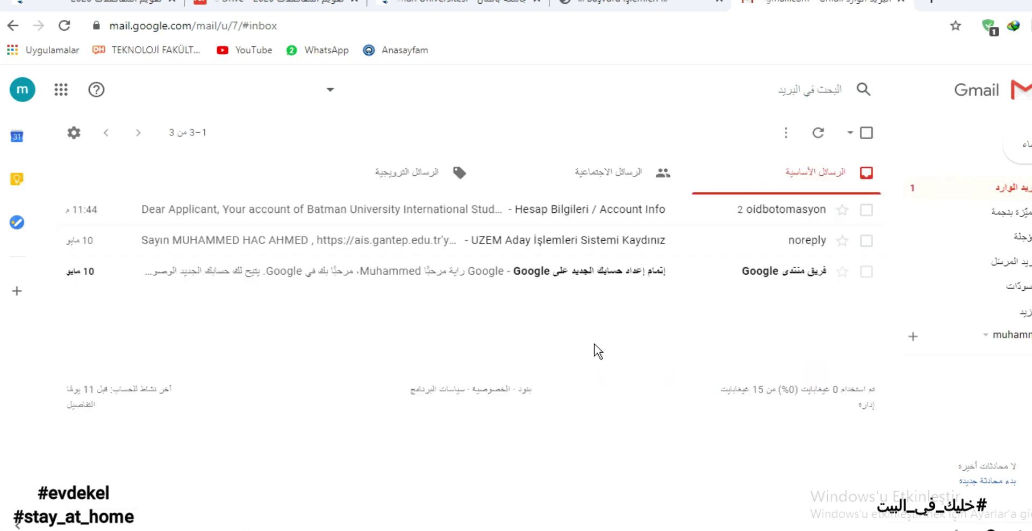
click(639, 5)
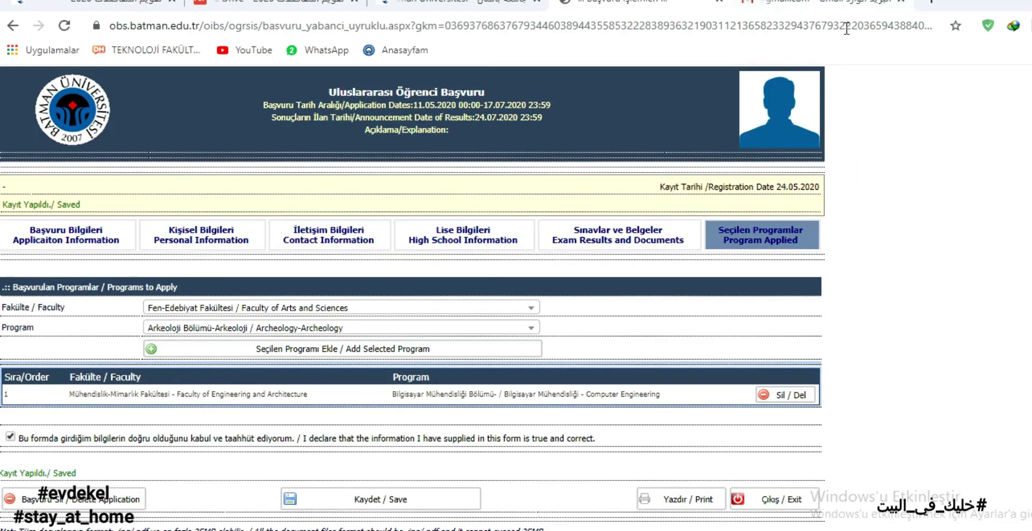
click(823, 5)
click(994, 189)
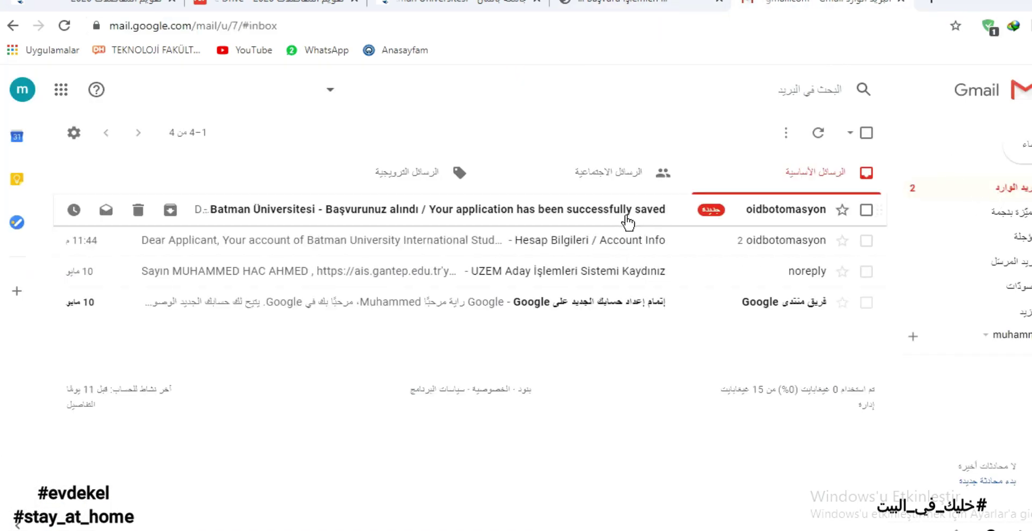
click(628, 221)
click(591, 5)
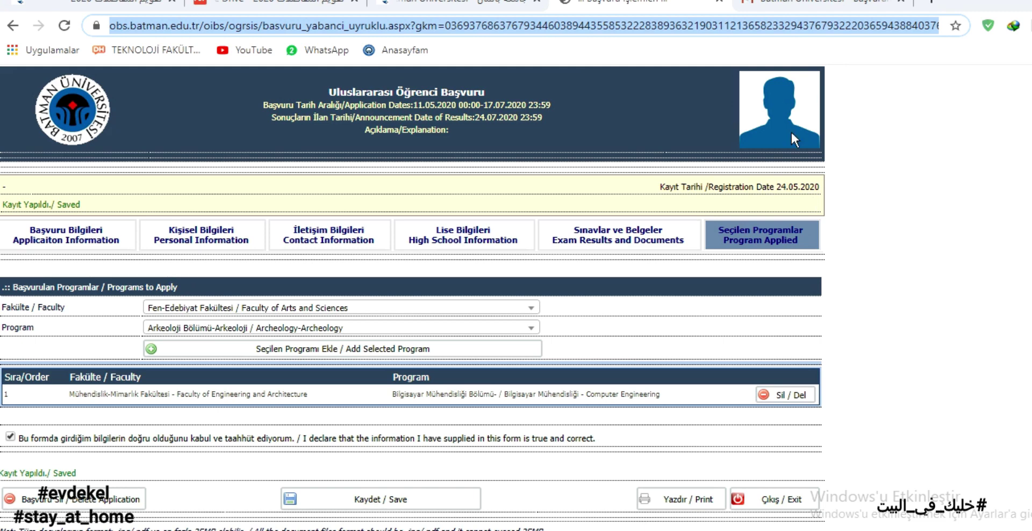
Recheck the Gmail inbox, then return to the application form's Saved notice.
click(817, 2)
click(991, 187)
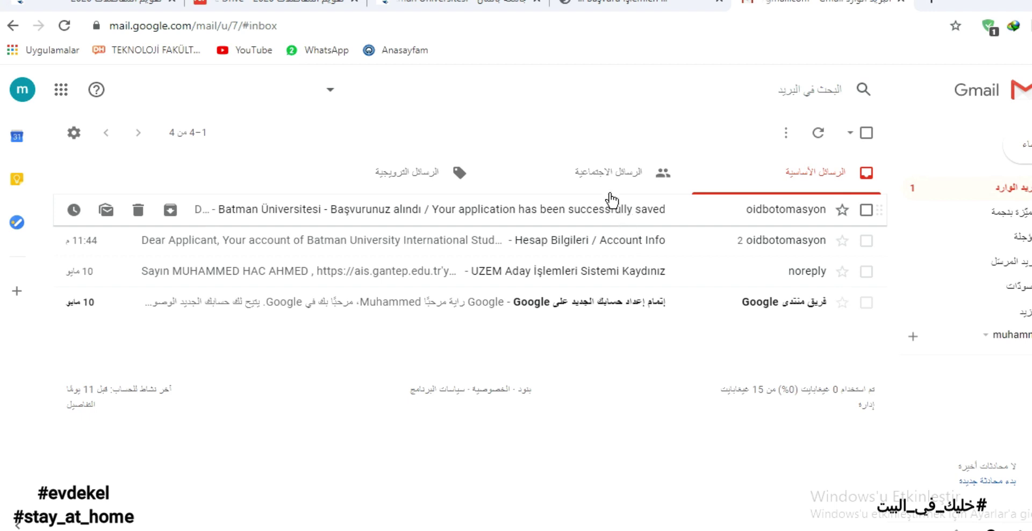
key(ctrl+shift+Tab)
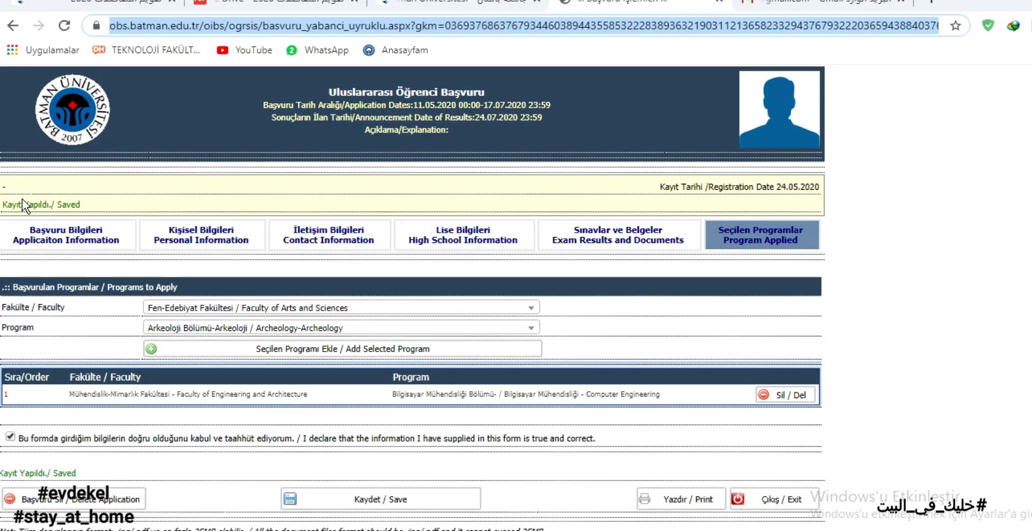
drag(3, 204, 92, 211)
click(101, 203)
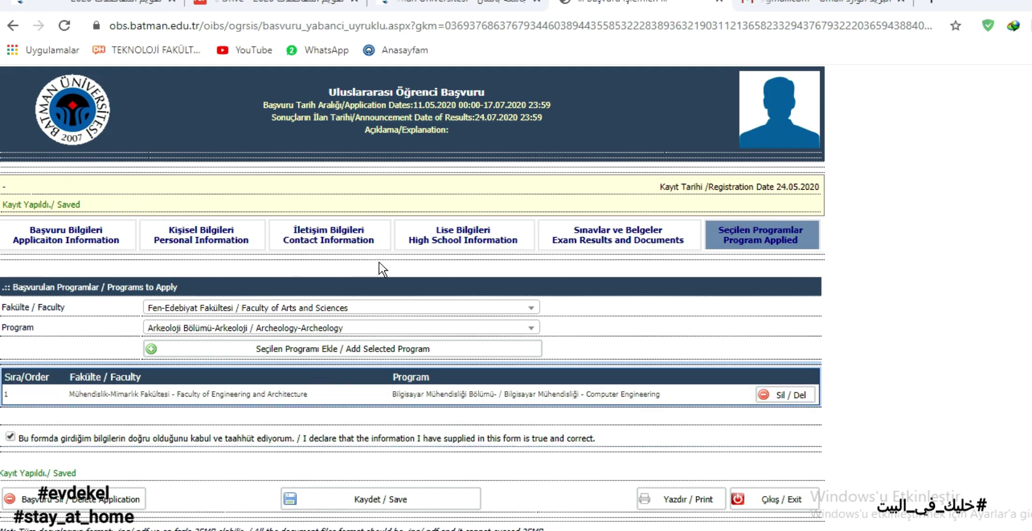
Re-upload the diploma PDF YeniBelge 04-09-2020 20.44.22.pdf under Lise Bilgileri and save the page.
click(432, 241)
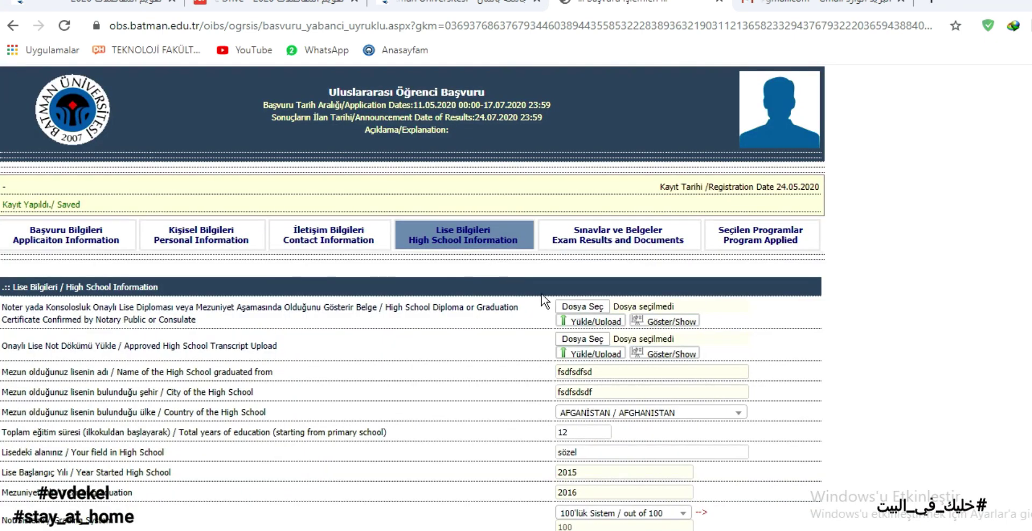
click(582, 306)
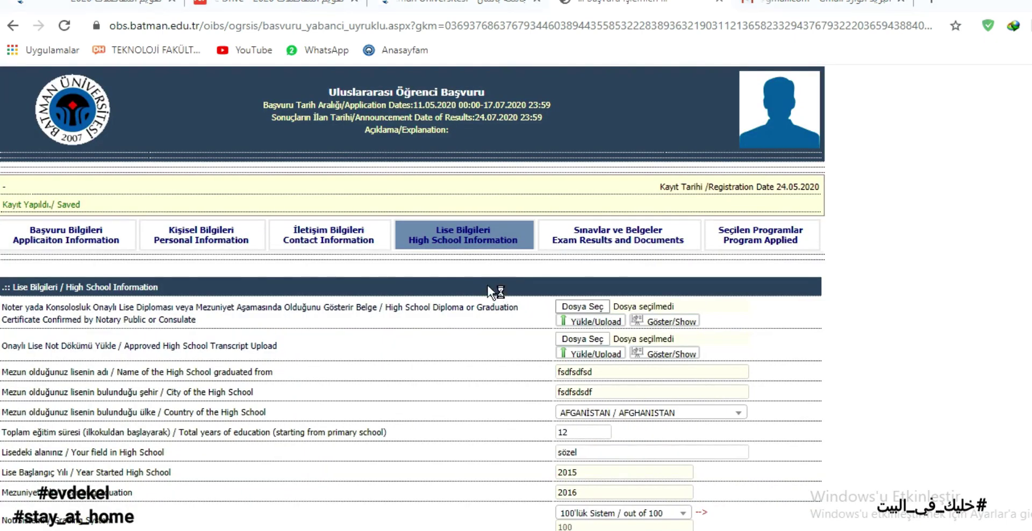
click(64, 167)
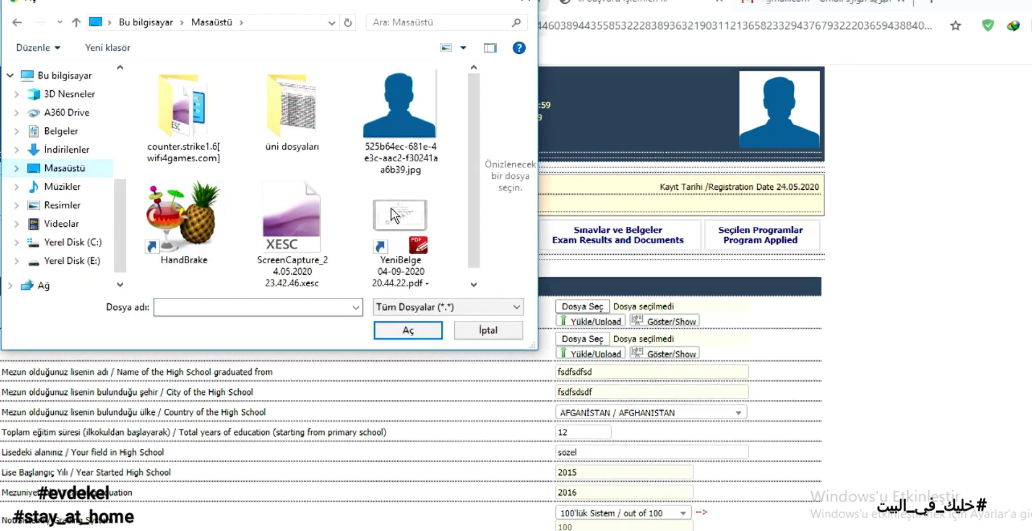
double_click(398, 280)
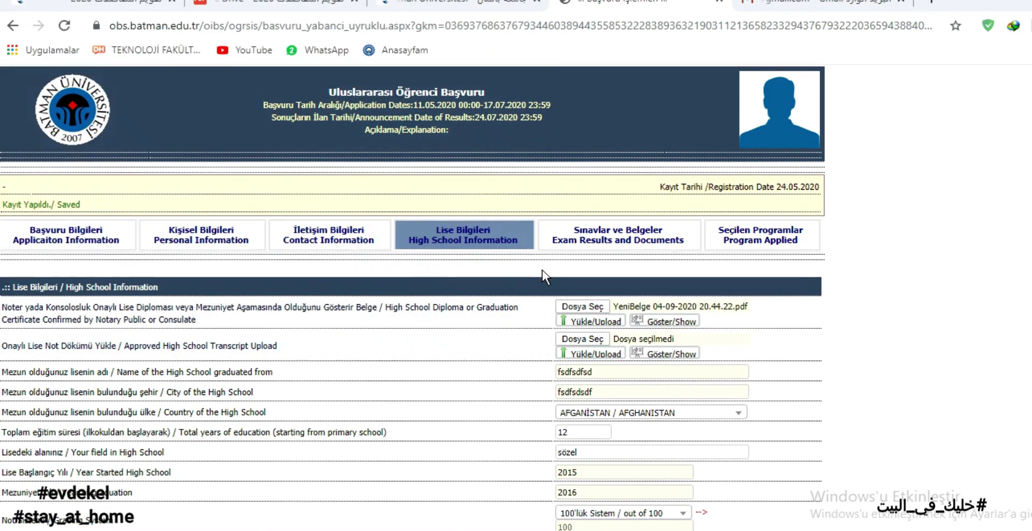
click(593, 321)
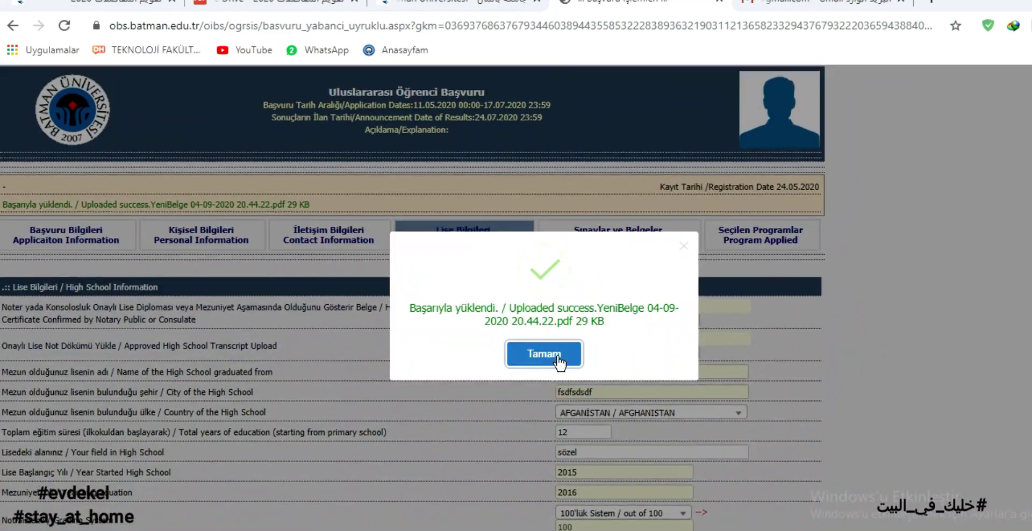
click(542, 354)
scroll(490, 354, down, 3)
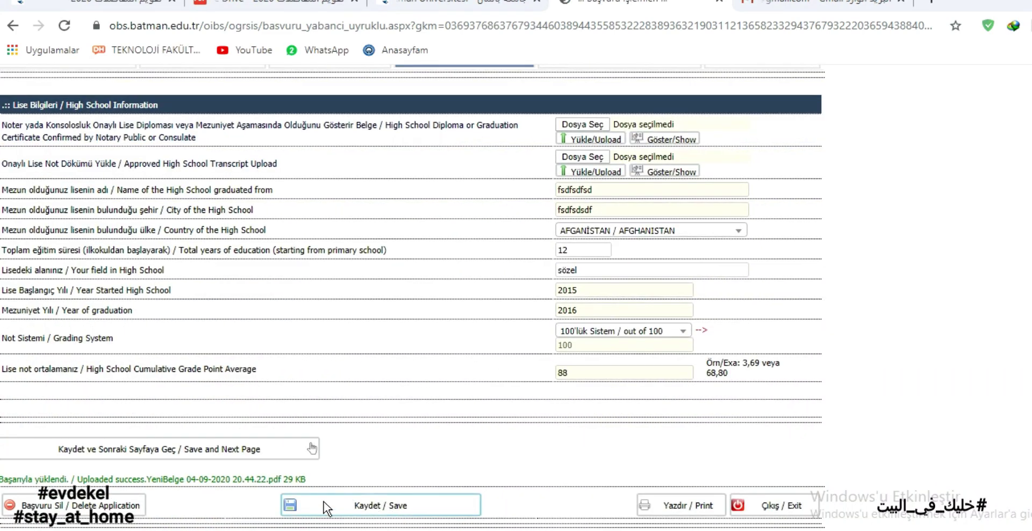
click(405, 505)
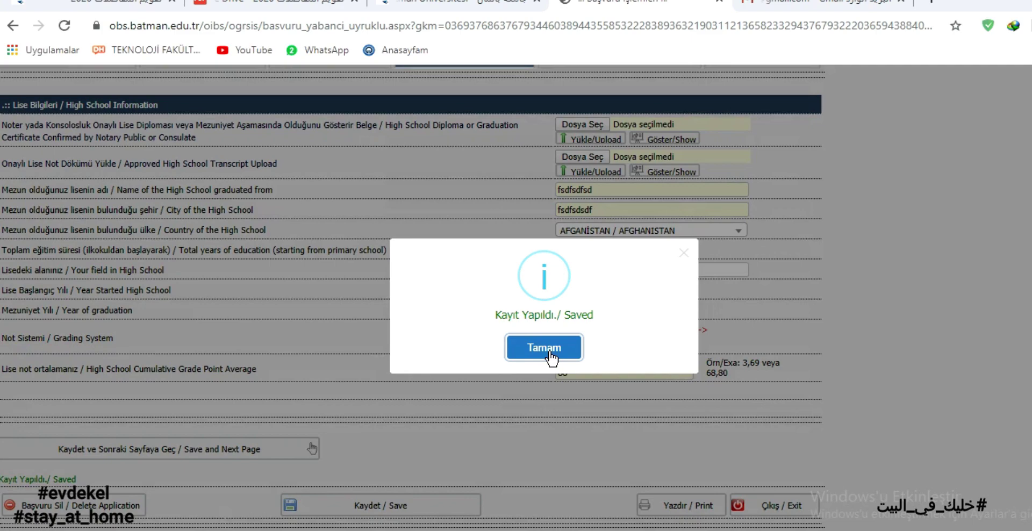
click(549, 352)
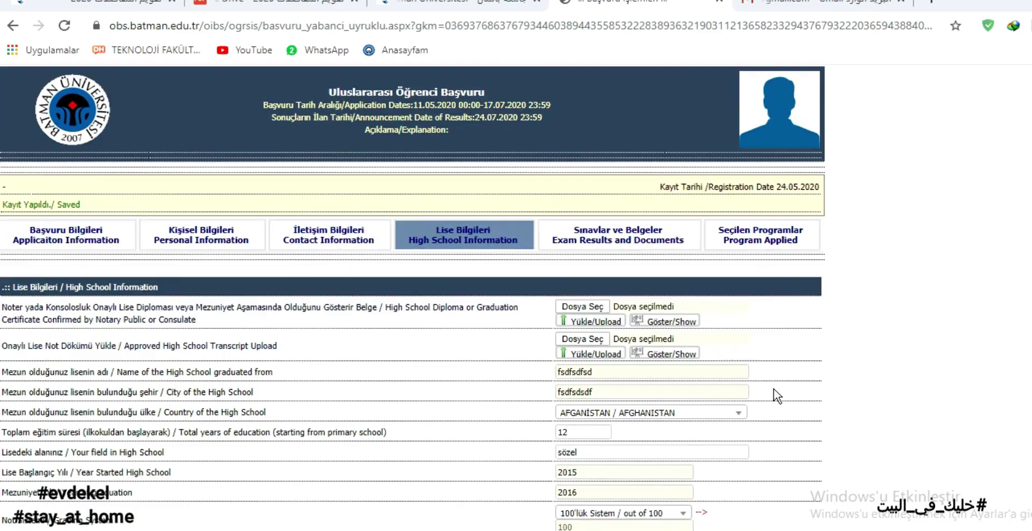